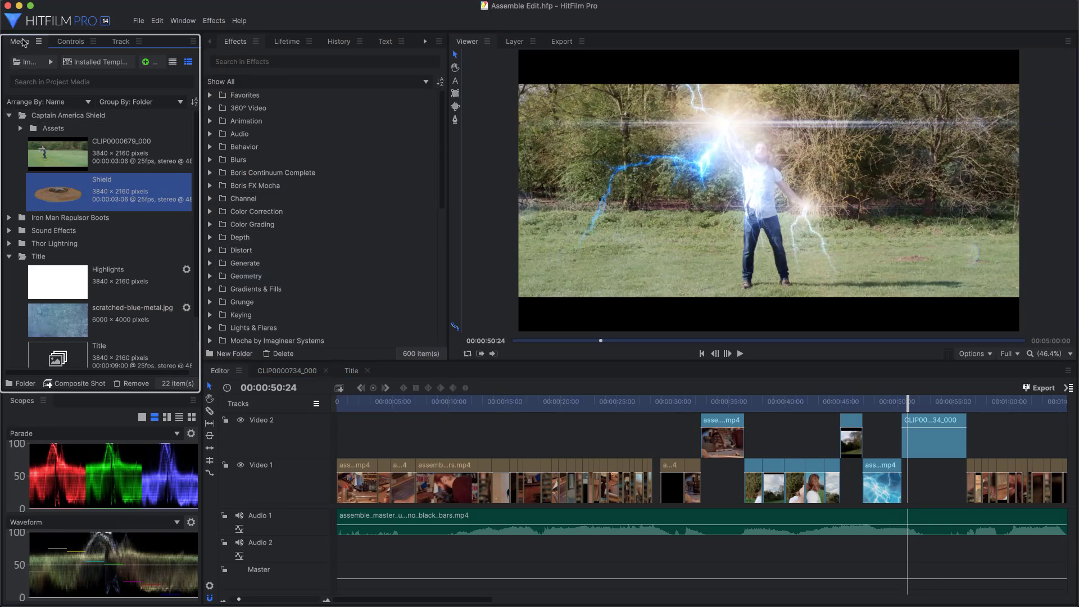
Widen the Effects panel slightly by shifting its border with the Viewer.
{"action": "left_click", "coordinate": [239, 42]}
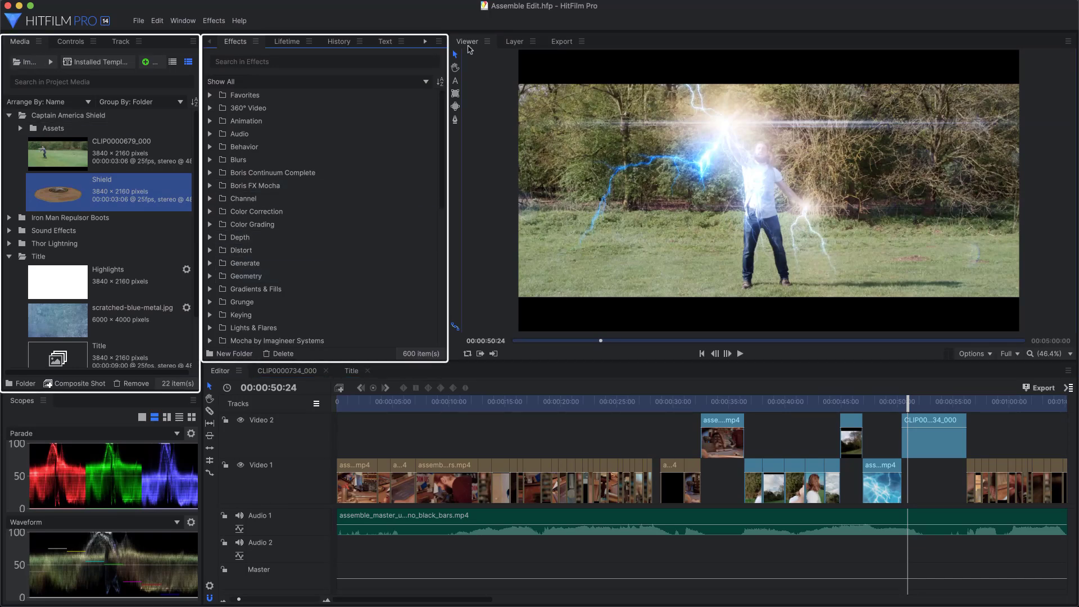
{"action": "left_click", "coordinate": [470, 43]}
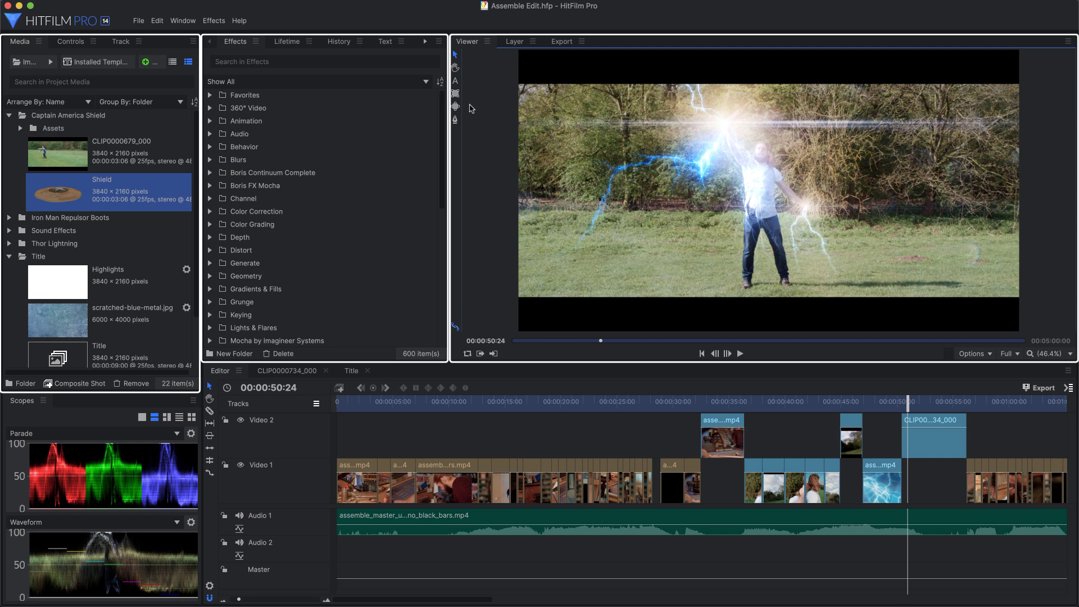
{"action": "mouse_move", "coordinate": [449, 178]}
{"action": "left_mouse_down"}
{"action": "mouse_move", "coordinate": [536, 178]}
{"action": "mouse_move", "coordinate": [453, 178]}
{"action": "left_mouse_up"}
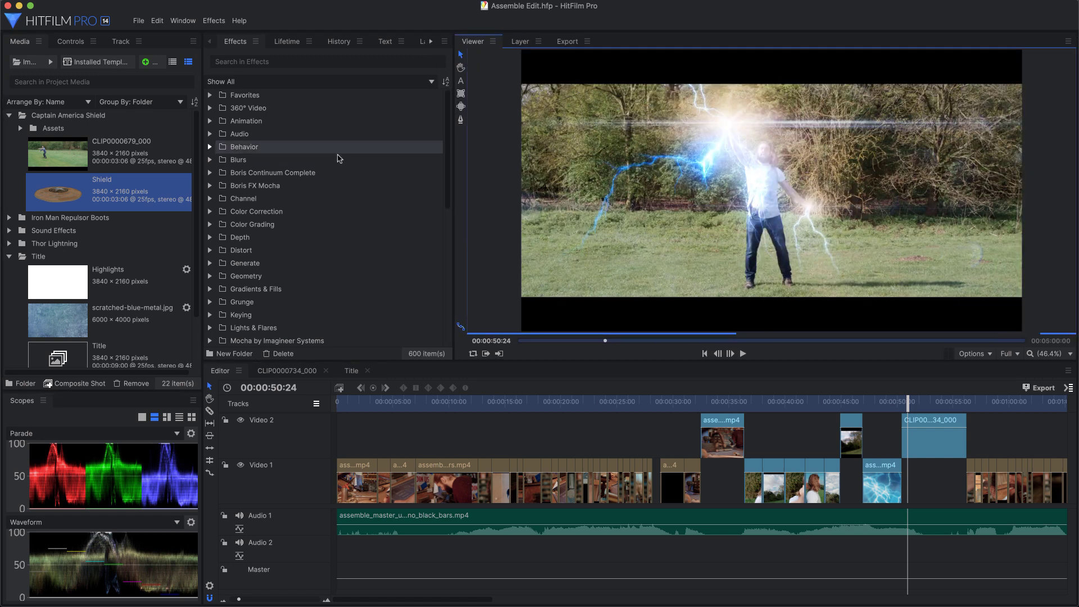
Reorder the Effects panel after Lifetime and dock the Text panel beside Scopes.
{"action": "left_click", "coordinate": [288, 42]}
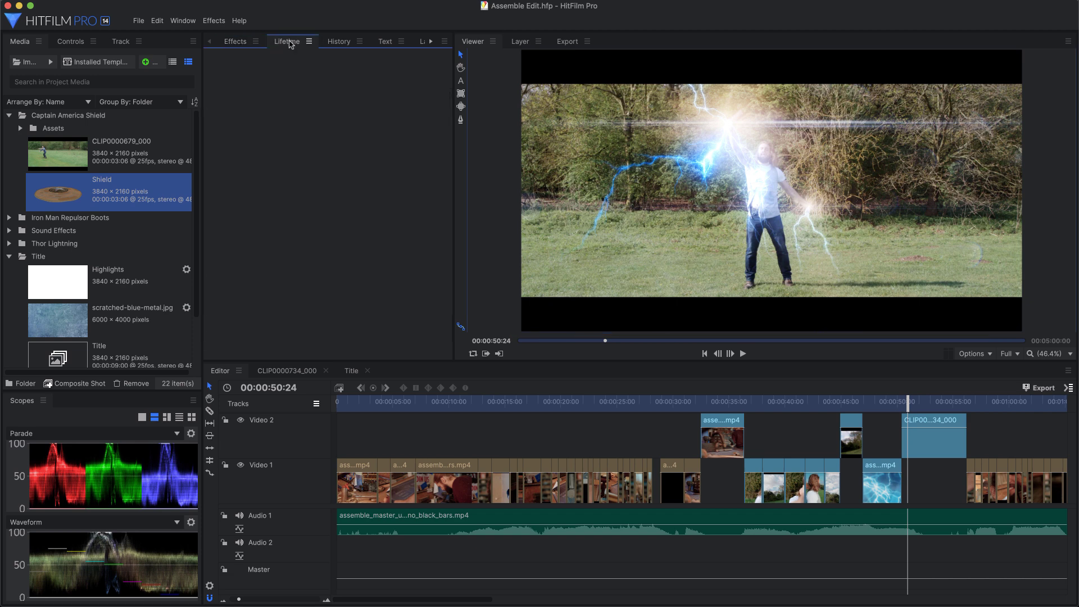
{"action": "left_click", "coordinate": [385, 44]}
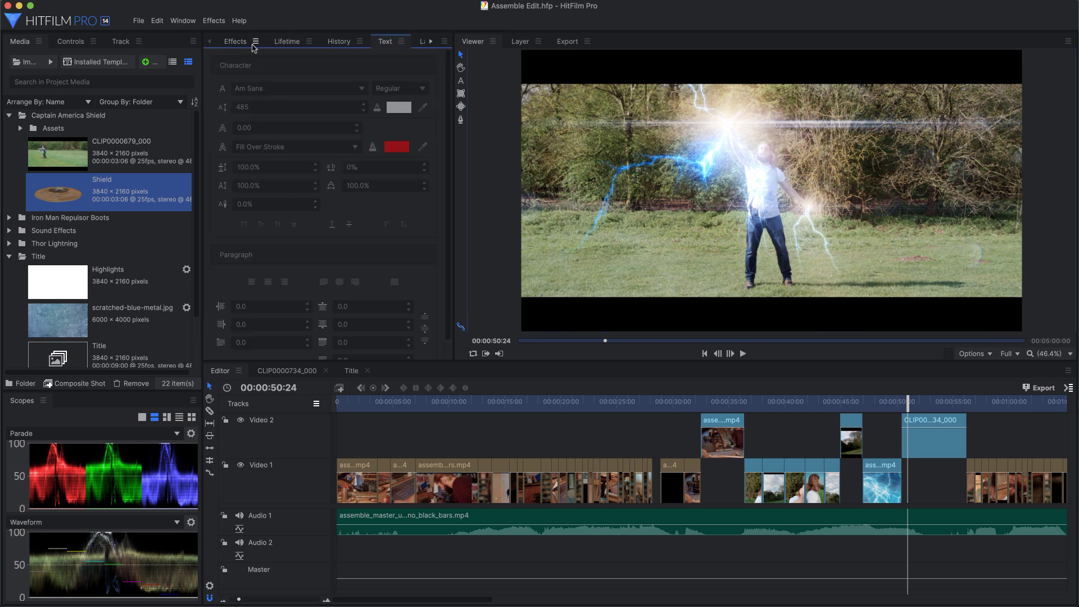
{"action": "left_click", "coordinate": [242, 44]}
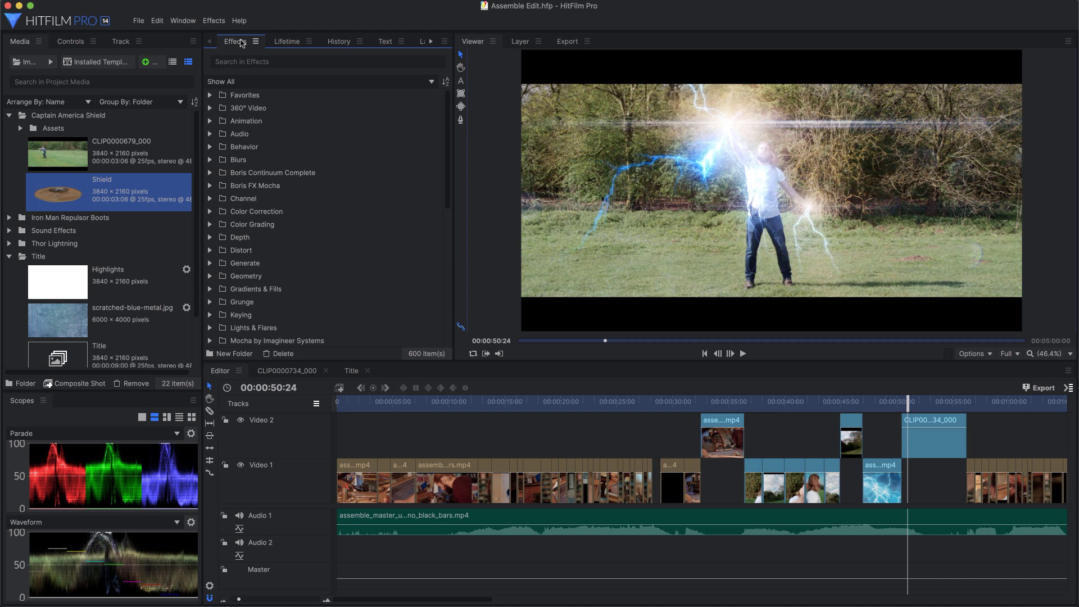
{"action": "left_click_drag", "start_coordinate": [242, 43], "coordinate": [75, 405]}
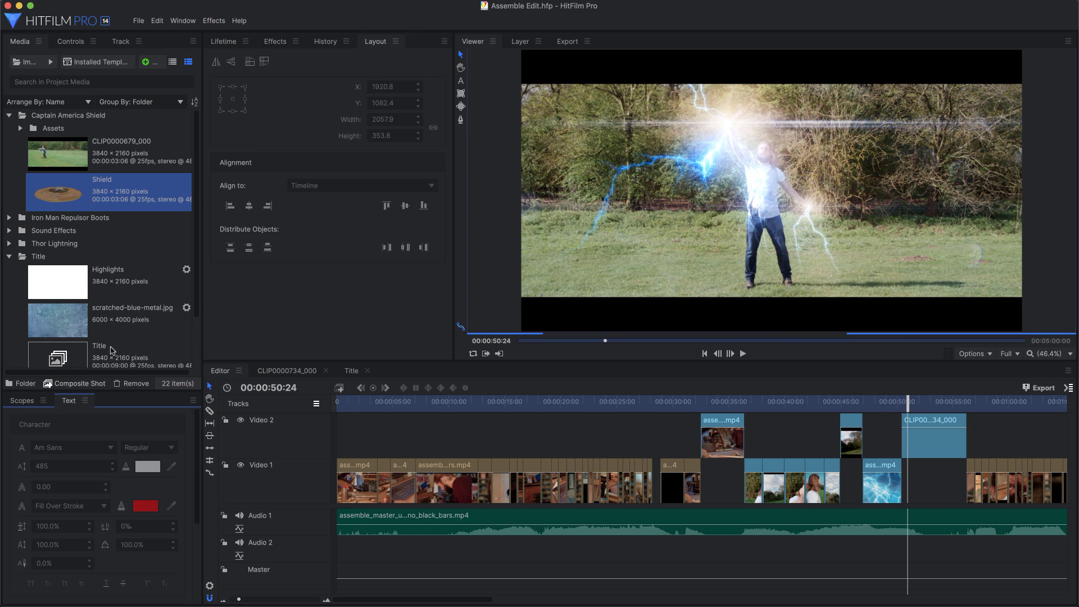
Examine the Lifetime panel's options and the list of panels that can be added to its group.
{"action": "left_click", "coordinate": [245, 41]}
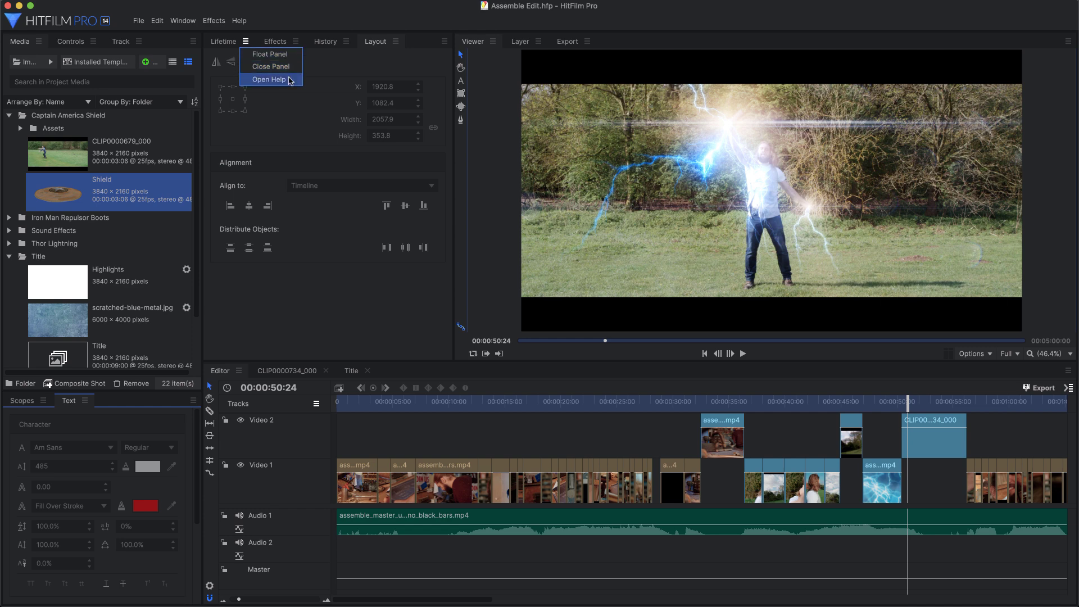
{"action": "left_click", "coordinate": [321, 77]}
{"action": "left_click", "coordinate": [445, 42]}
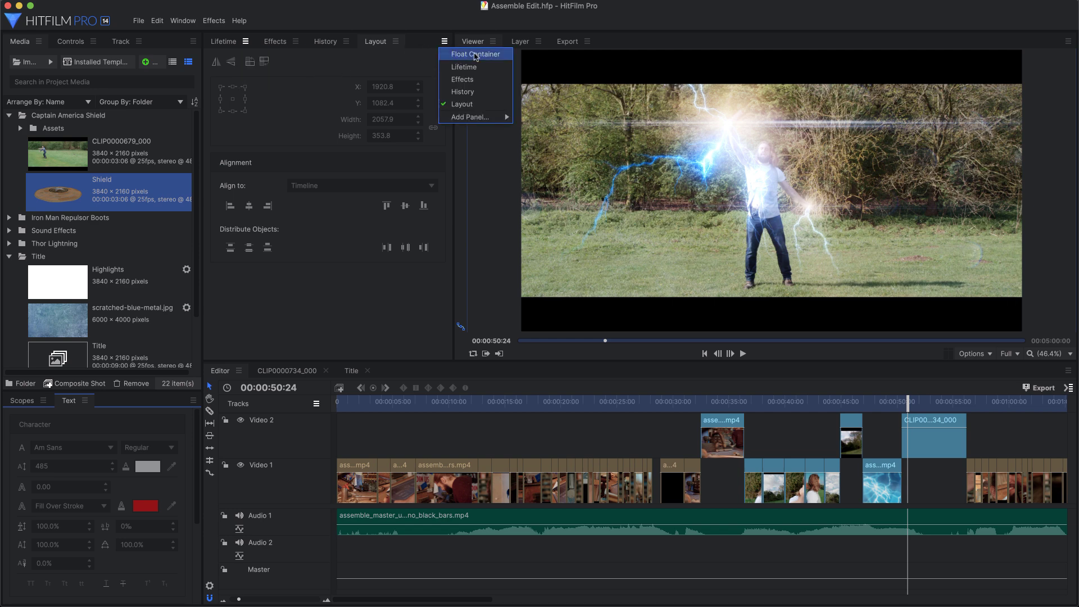
{"action": "mouse_move", "coordinate": [476, 117]}
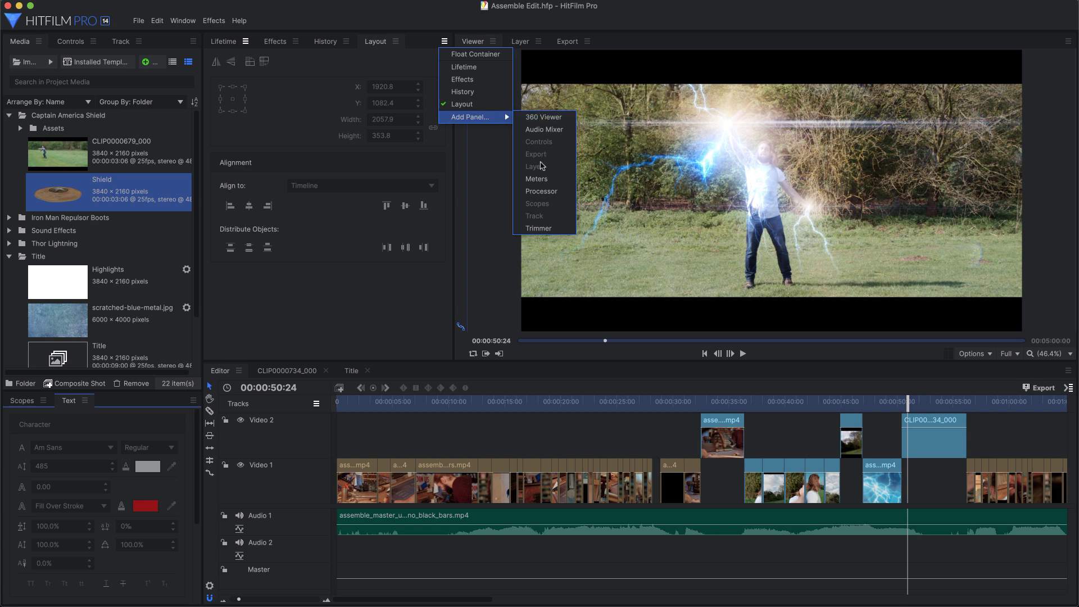
{"action": "left_click", "coordinate": [449, 43]}
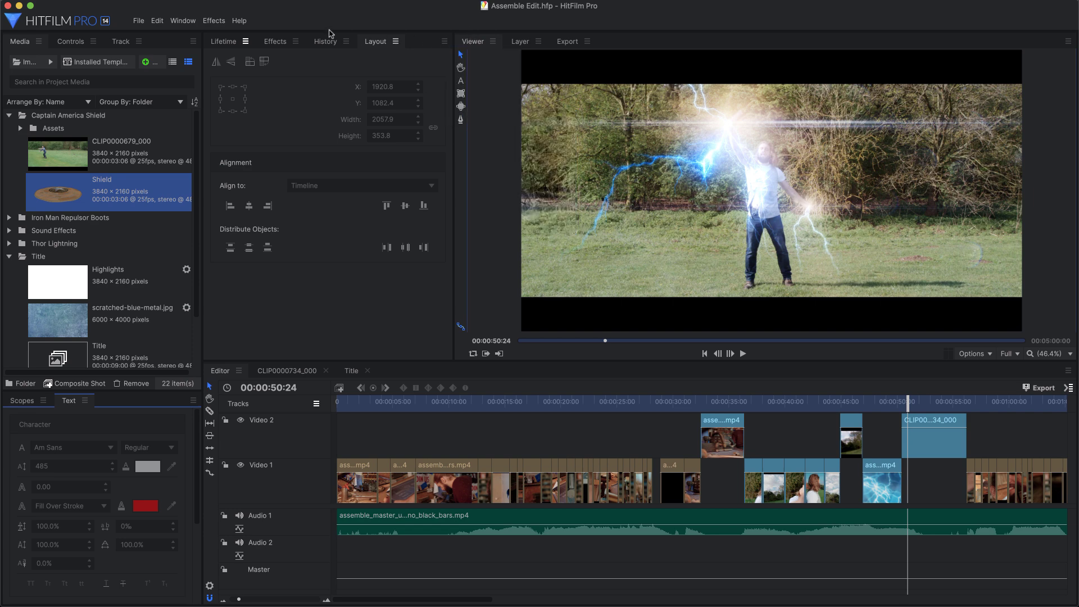
Close the Controls panel in the Media panel's group.
{"action": "left_click", "coordinate": [92, 41]}
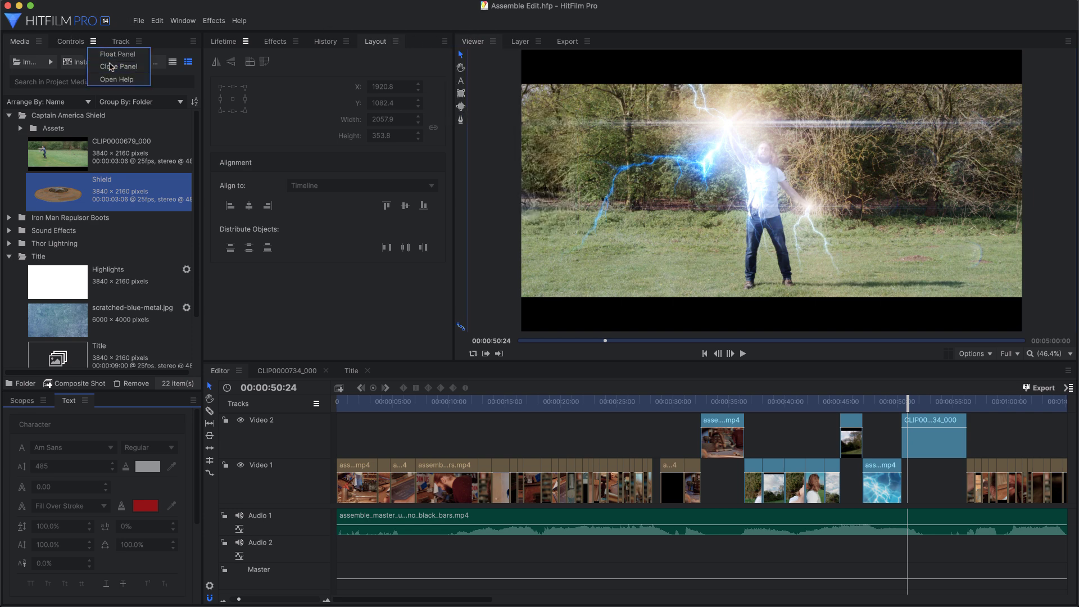
{"action": "left_click", "coordinate": [111, 66]}
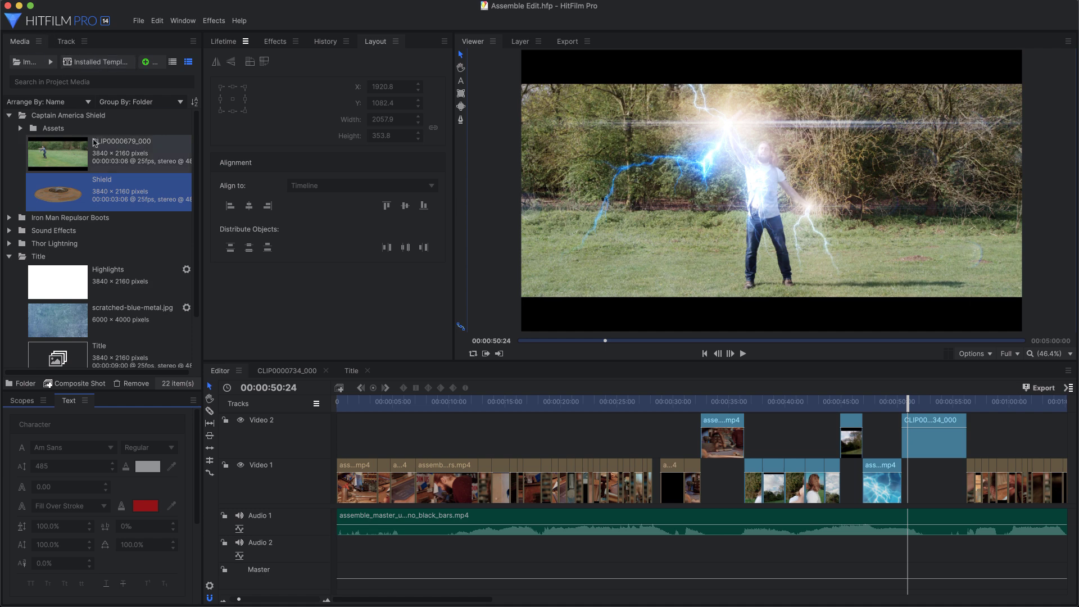
Select the CLIP0000734_000 clip on Video 2 and add the Controls panel back to the Media group.
{"action": "left_click", "coordinate": [927, 444]}
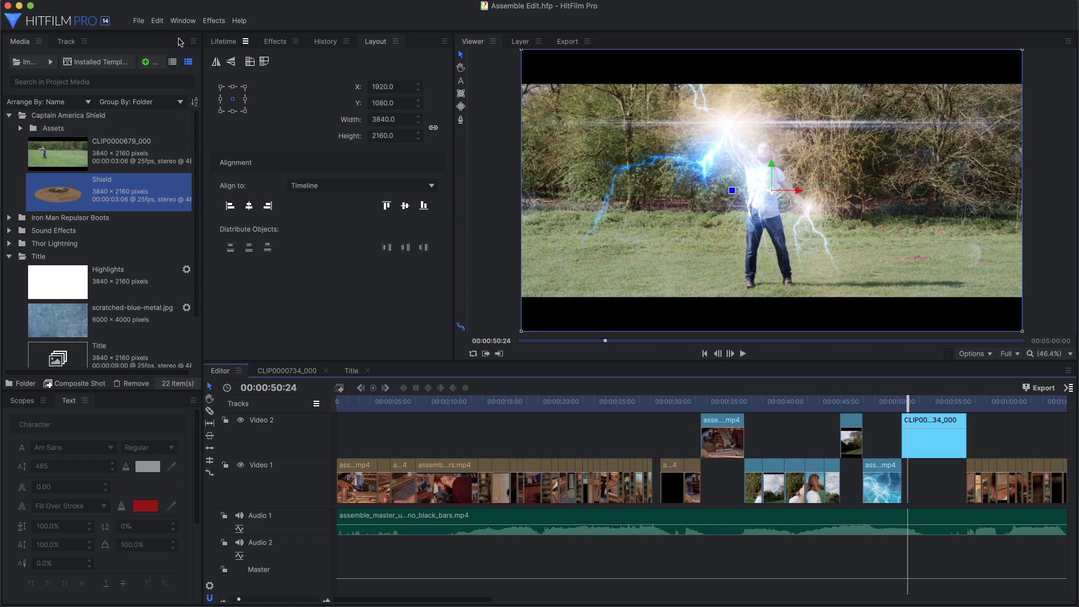
{"action": "left_click", "coordinate": [193, 41]}
{"action": "mouse_move", "coordinate": [218, 92]}
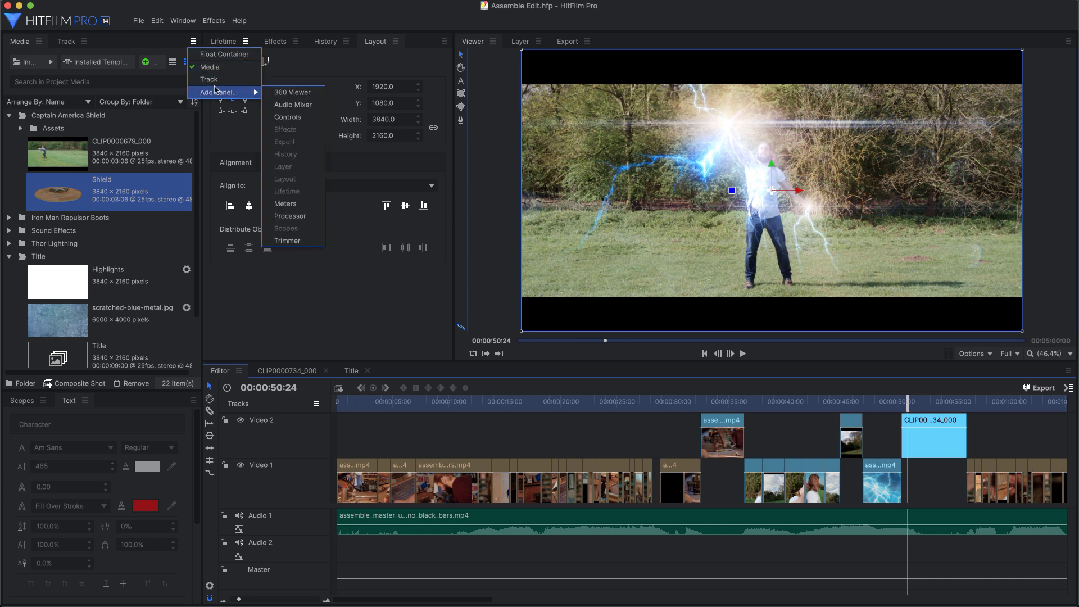
{"action": "left_click", "coordinate": [290, 116]}
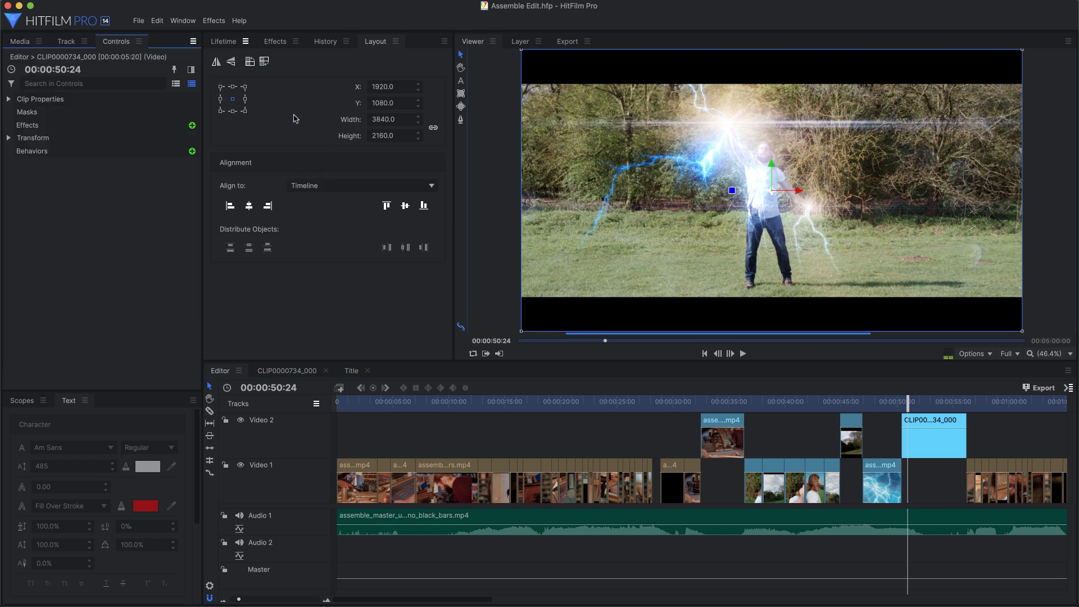
Check which further panels can be added to the group containing Media, Track and Controls.
{"action": "left_click", "coordinate": [194, 42]}
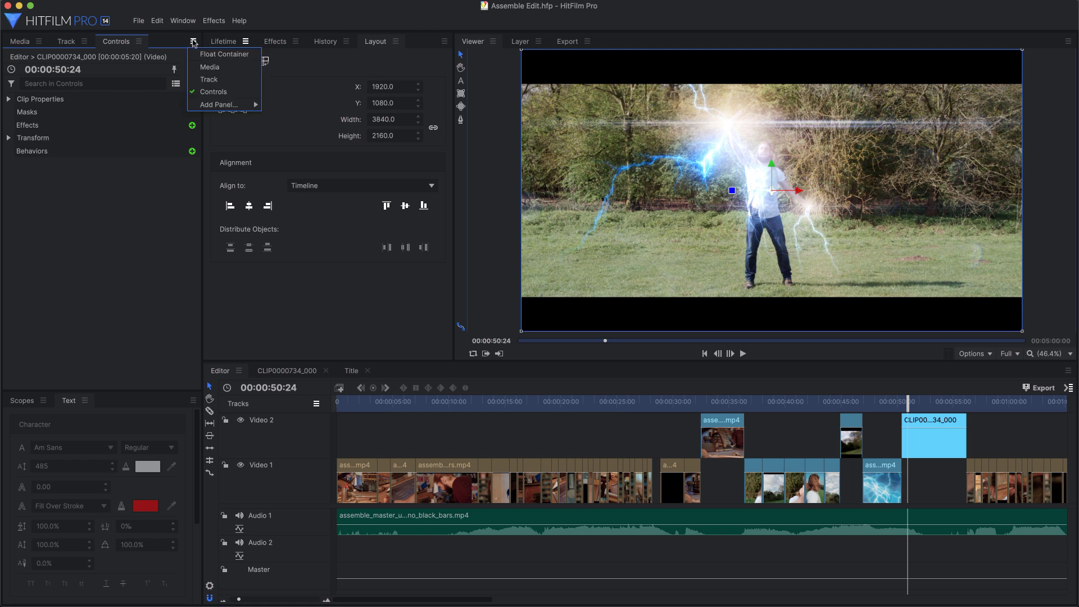
{"action": "mouse_move", "coordinate": [224, 105]}
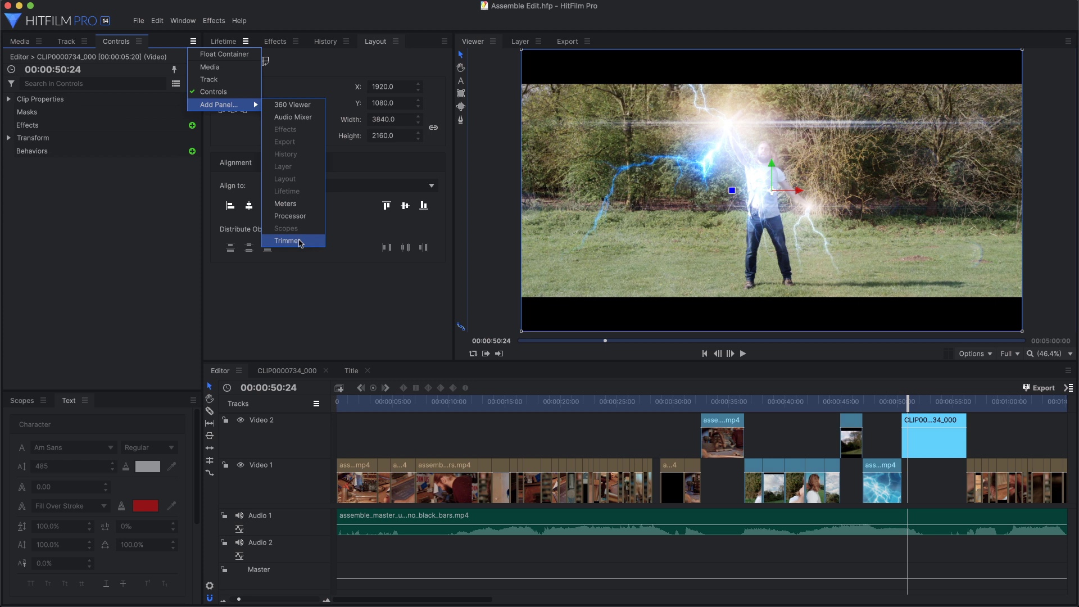
{"action": "left_click", "coordinate": [126, 206]}
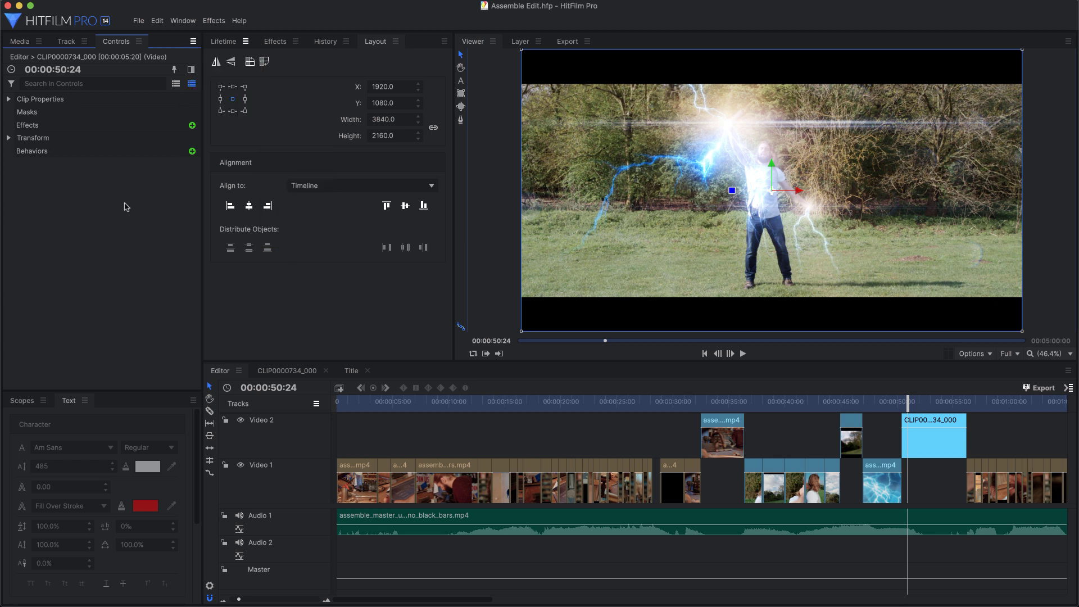
Open the Meters panel and dock it in the same group as Scopes and Text.
{"action": "left_click", "coordinate": [184, 22]}
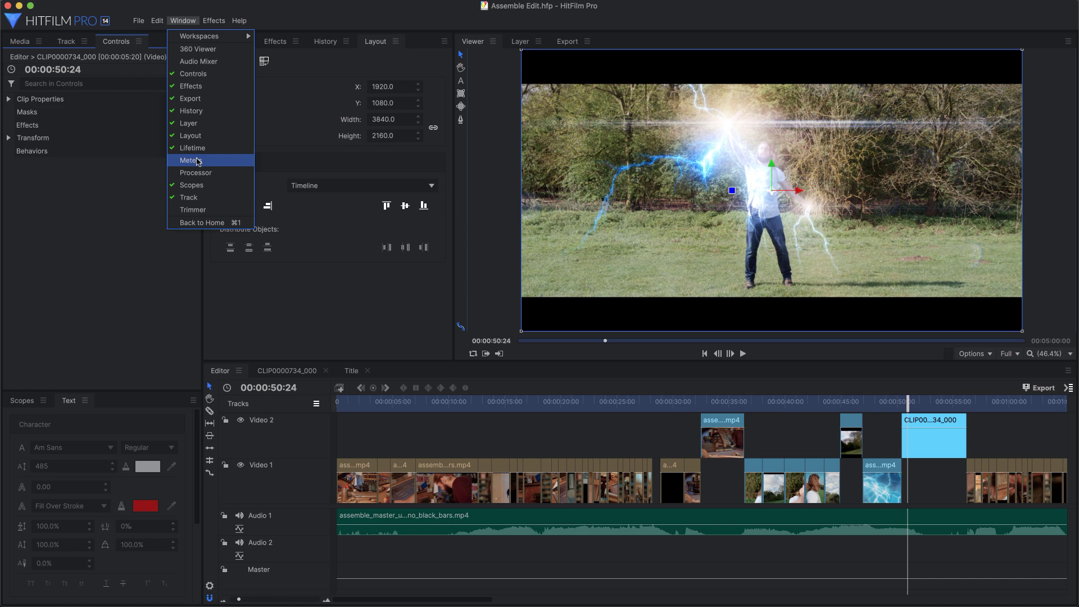
{"action": "left_click", "coordinate": [191, 161]}
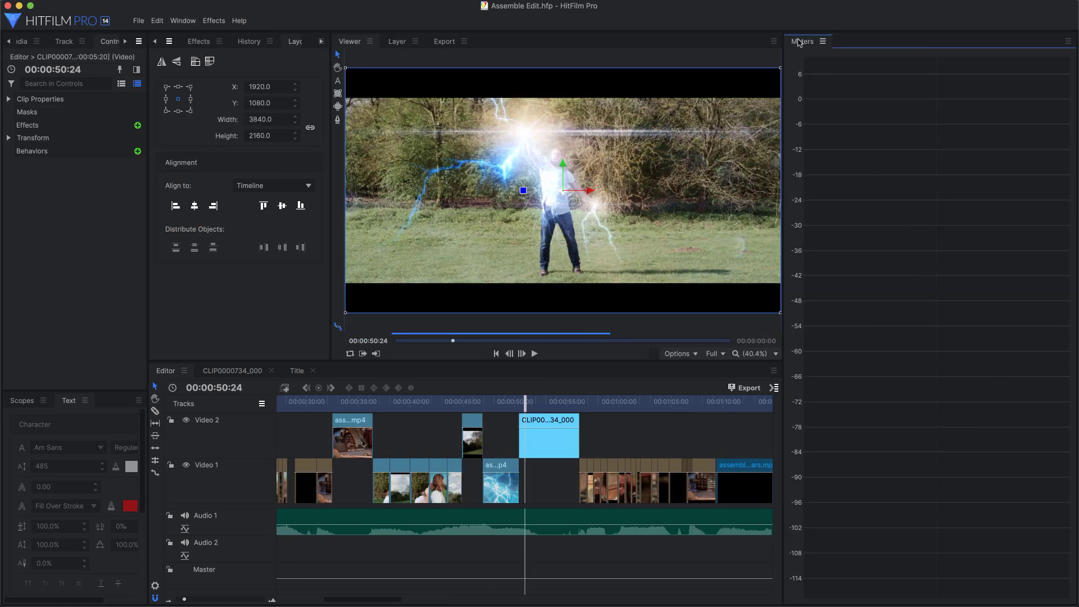
{"action": "left_click_drag", "start_coordinate": [801, 43], "coordinate": [115, 401]}
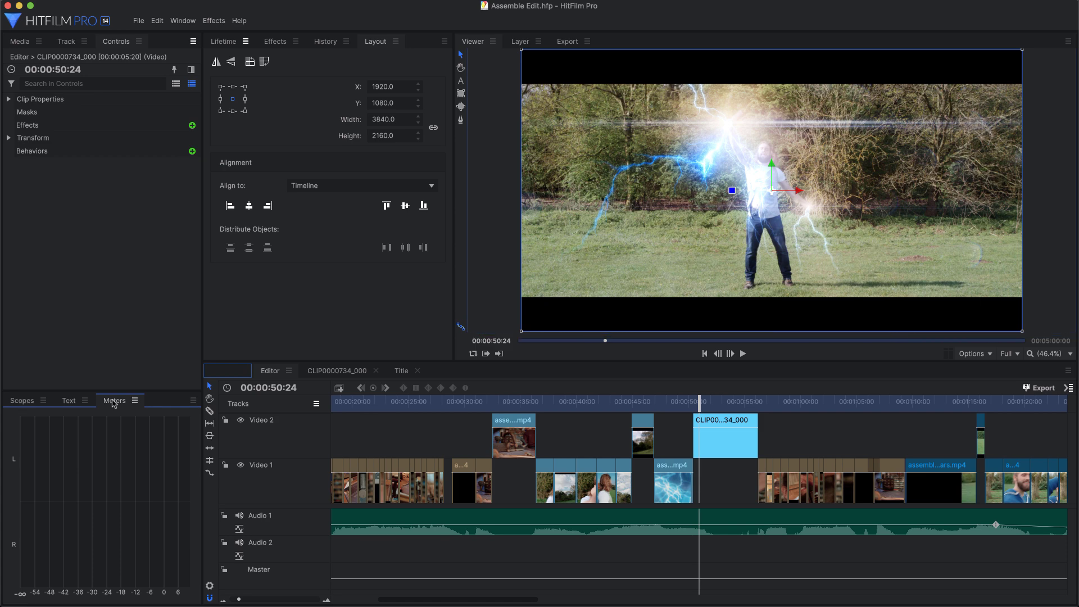
Dock Meters as its own full-height column along the workspace's left edge and narrow it.
{"action": "left_click_drag", "start_coordinate": [115, 402], "coordinate": [1, 332]}
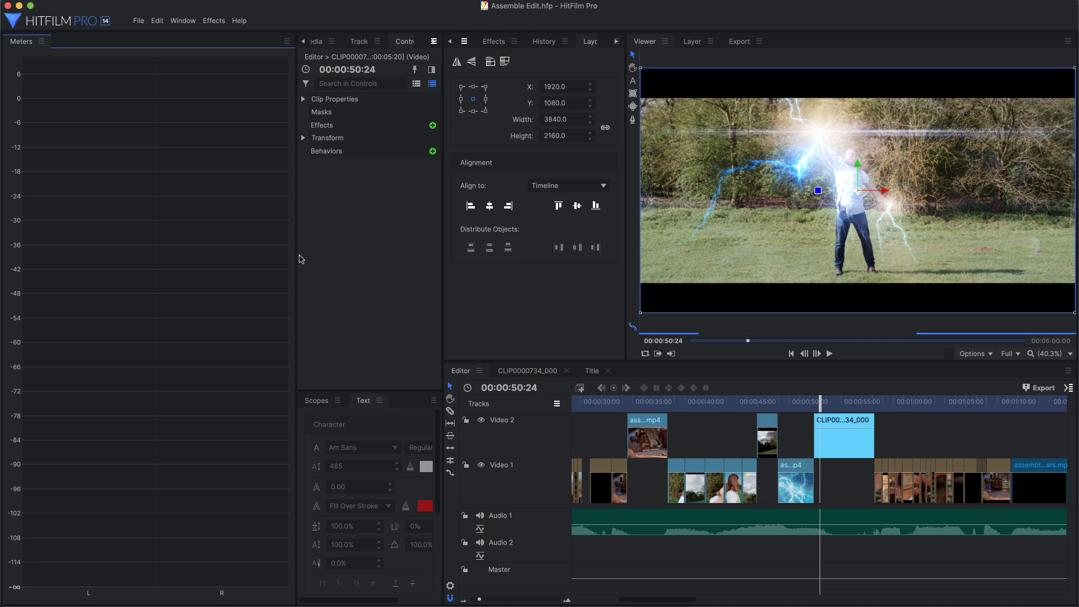
{"action": "left_click_drag", "start_coordinate": [290, 255], "coordinate": [160, 254]}
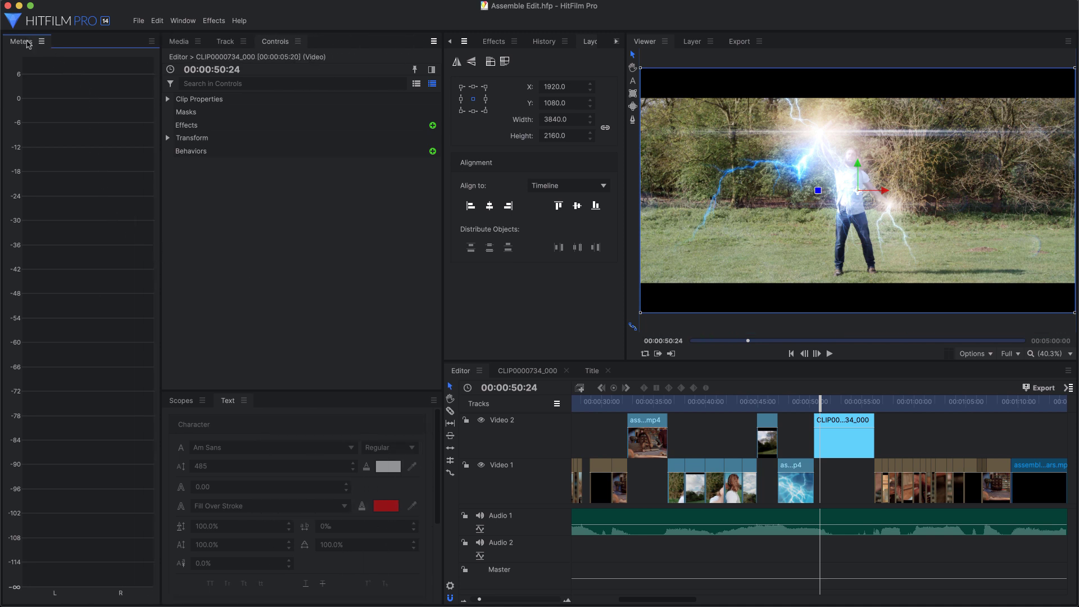
Dock Meters to the right of the Editor timeline, then narrow it and the Controls column.
{"action": "left_click_drag", "start_coordinate": [27, 45], "coordinate": [799, 490]}
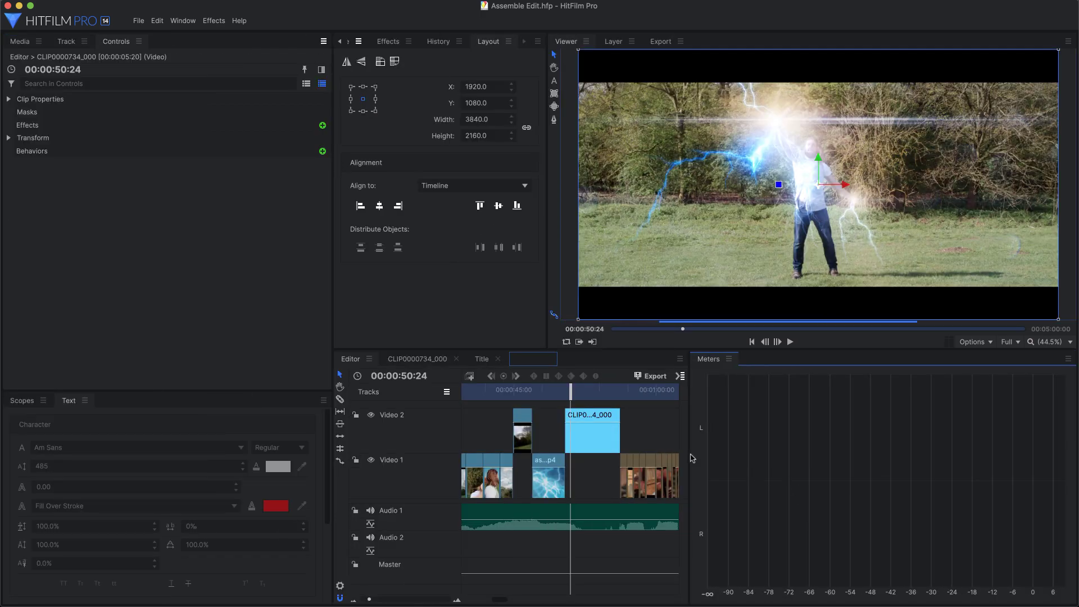
{"action": "left_click_drag", "start_coordinate": [691, 458], "coordinate": [1001, 441]}
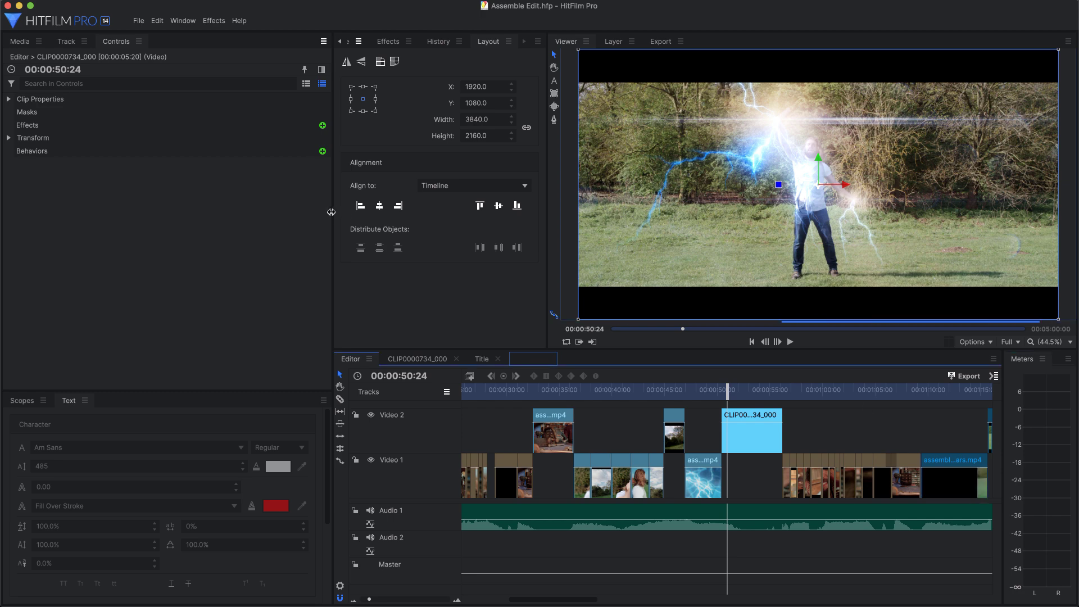
{"action": "left_click_drag", "start_coordinate": [331, 212], "coordinate": [237, 216]}
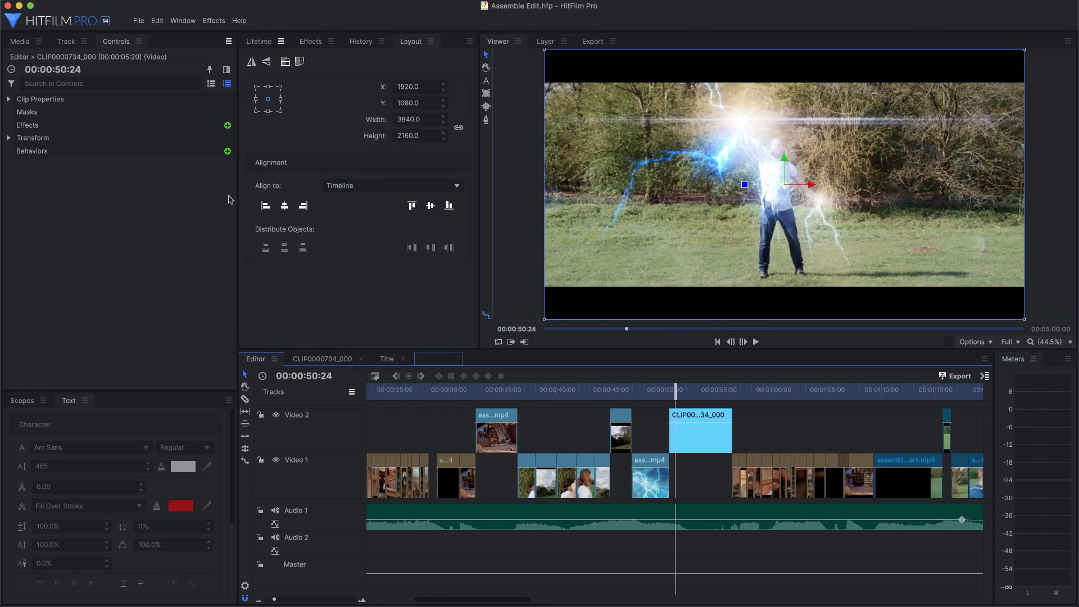
View the Home screen and return to the edit view.
{"action": "left_click", "coordinate": [184, 21]}
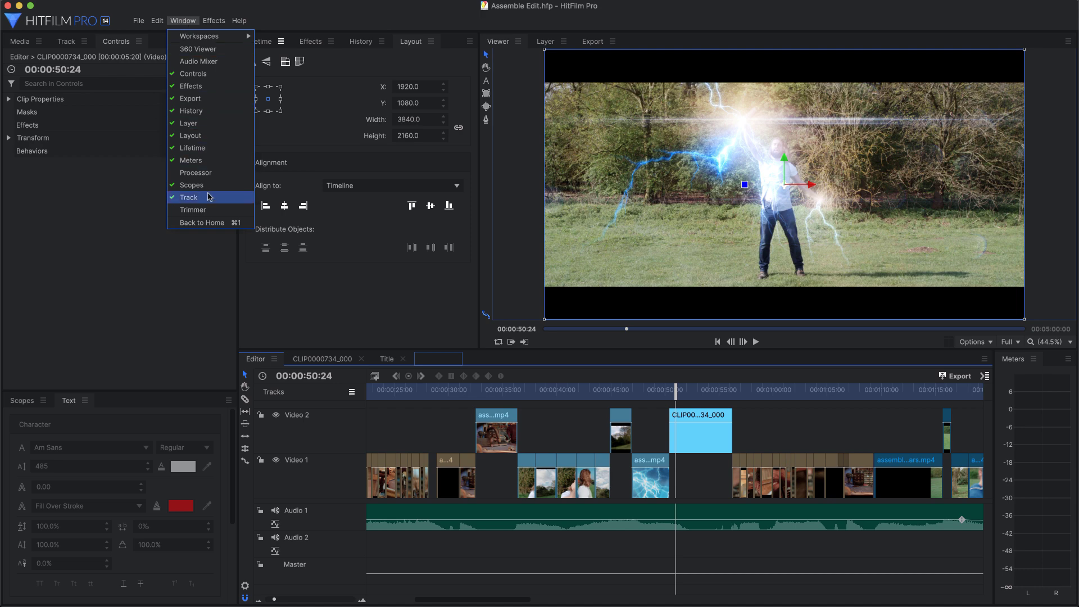
{"action": "left_click", "coordinate": [227, 223]}
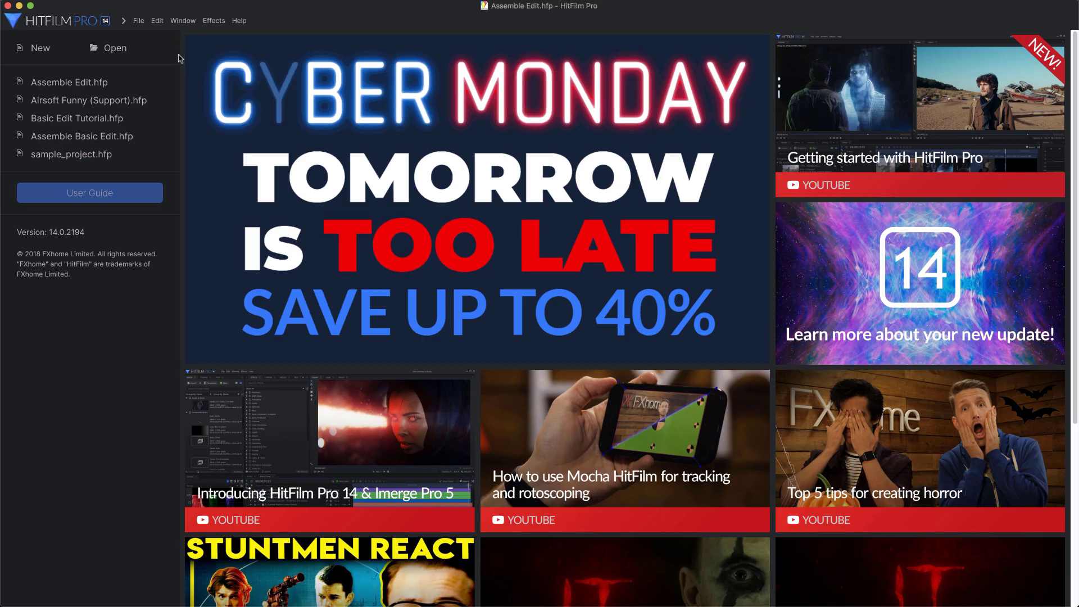
{"action": "left_click", "coordinate": [183, 21]}
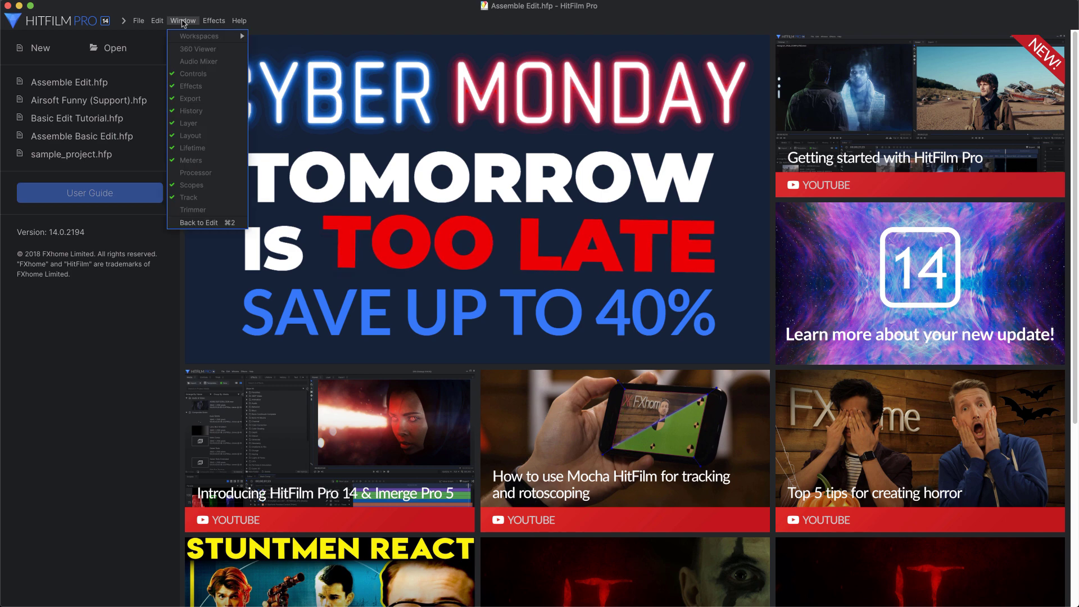
{"action": "left_click", "coordinate": [224, 224]}
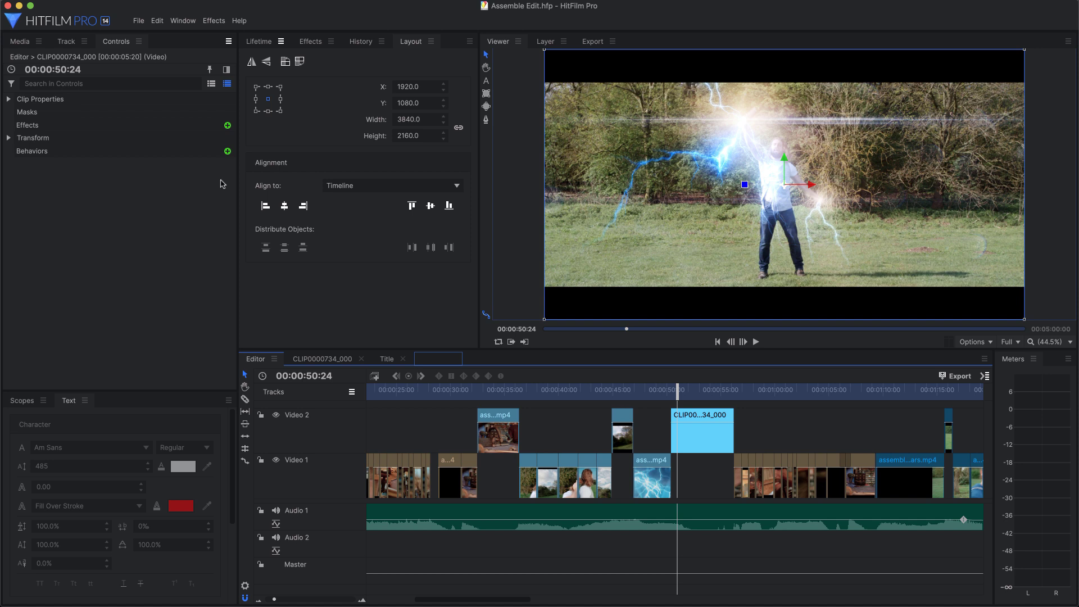
Switch to the Editing workspace.
{"action": "left_click", "coordinate": [182, 21]}
{"action": "mouse_move", "coordinate": [190, 37]}
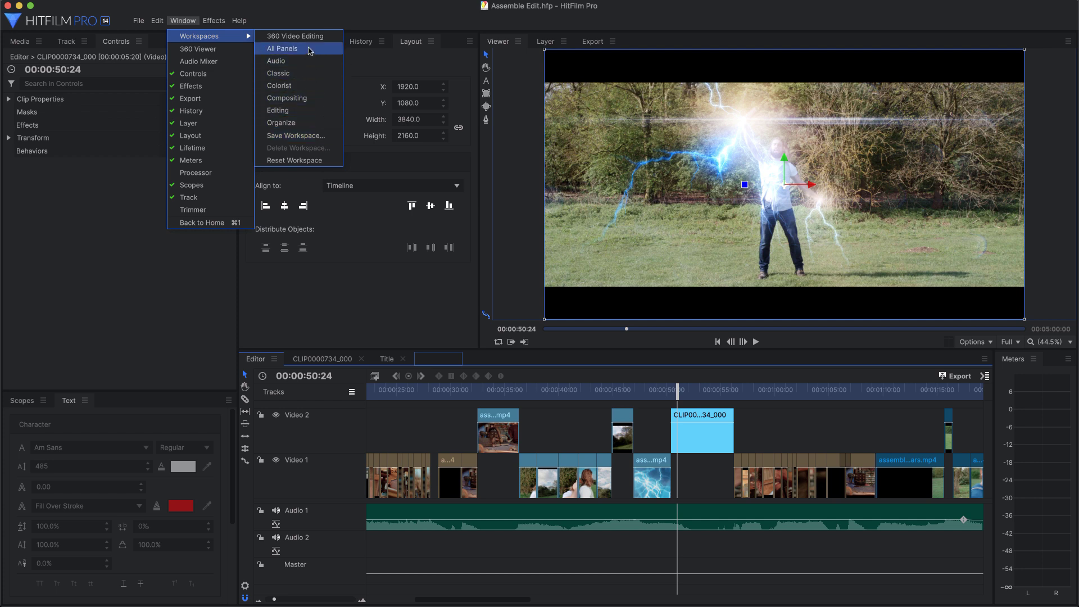
{"action": "left_click", "coordinate": [291, 111]}
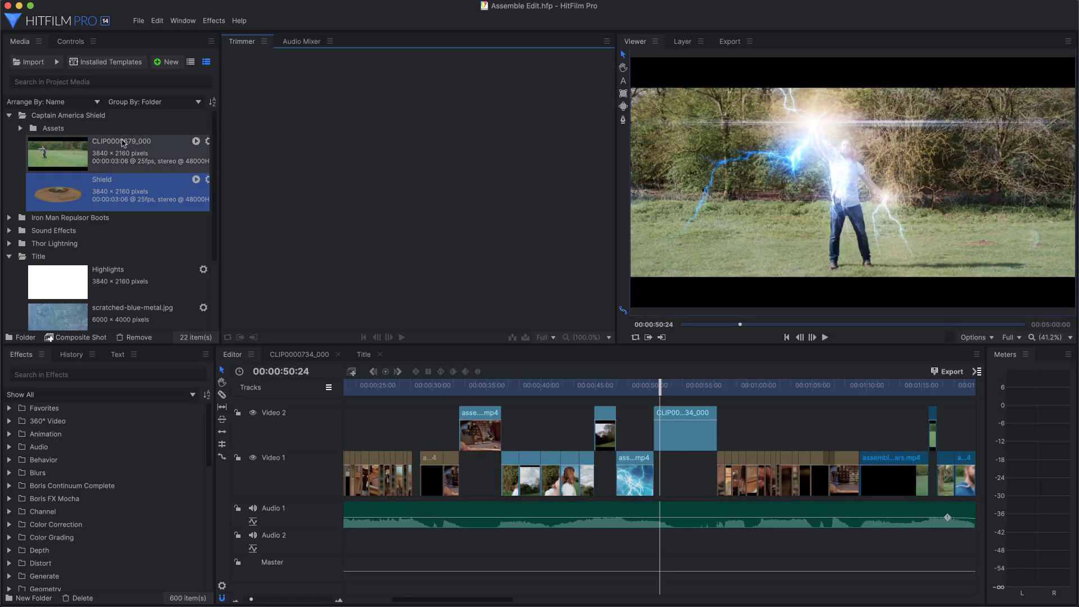
Preview scratched-blue-metal.jpg from the Title media folder in the Trimmer.
{"action": "left_click", "coordinate": [81, 318]}
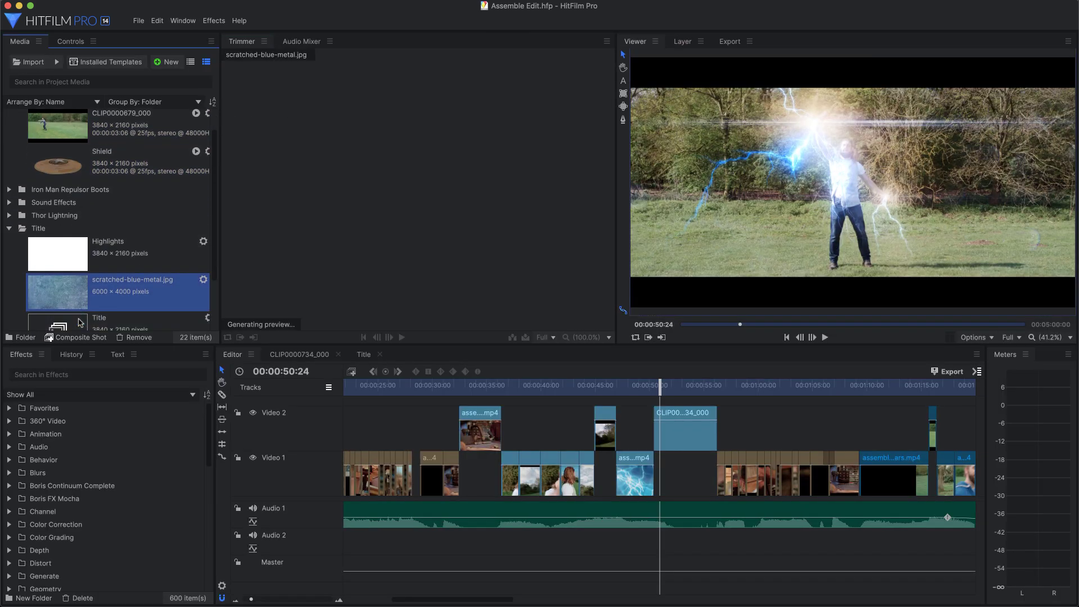
{"action": "scroll", "coordinate": [81, 322], "scroll_direction": "down", "scroll_amount": 3}
{"action": "scroll", "coordinate": [78, 322], "scroll_direction": "up", "scroll_amount": 4}
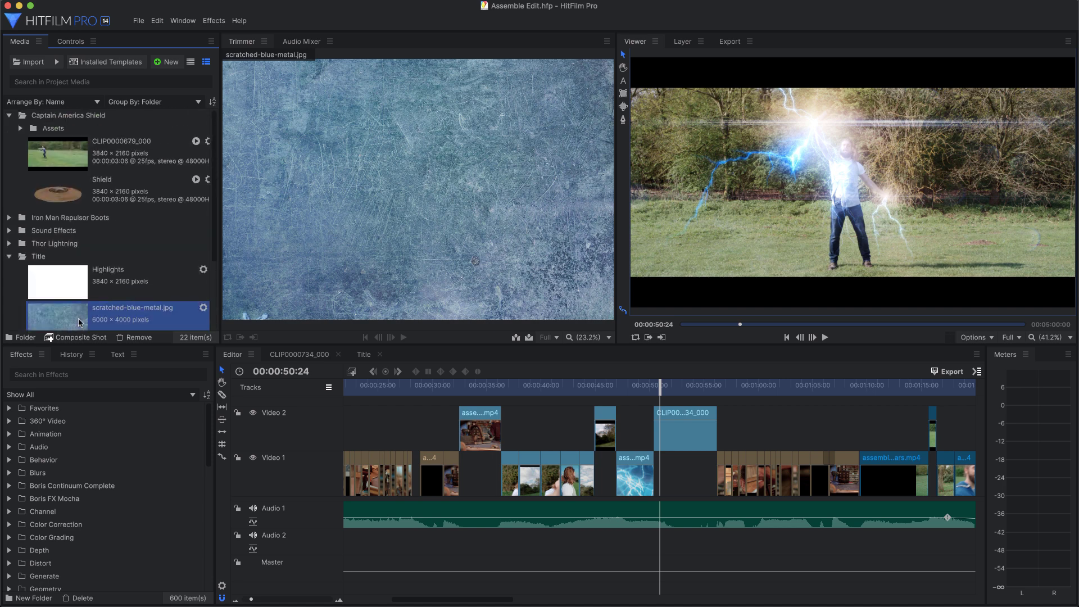
{"action": "left_click", "coordinate": [408, 180]}
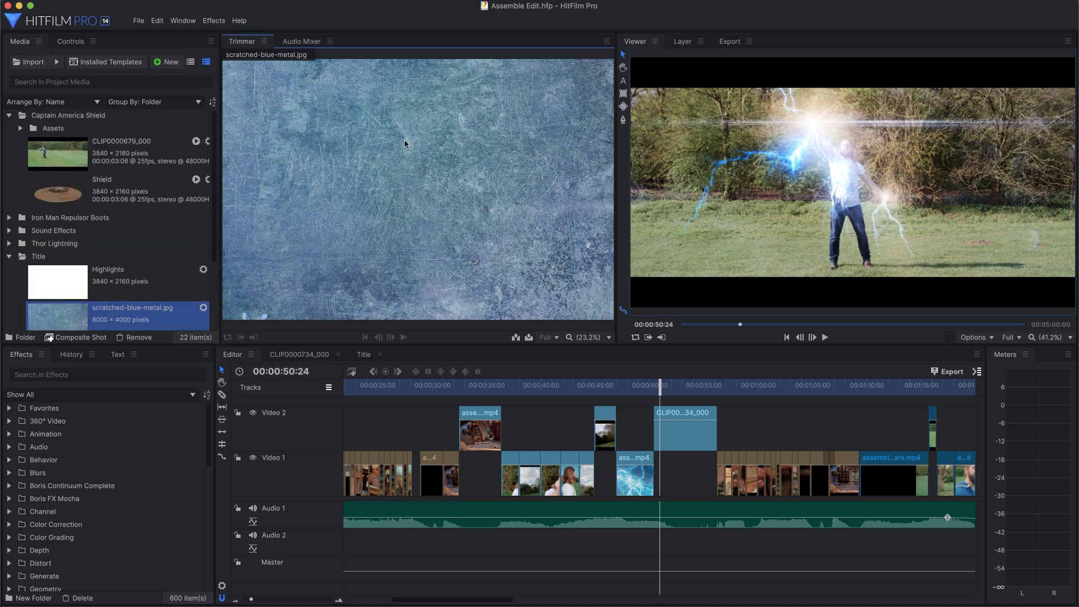
{"action": "left_click", "coordinate": [579, 480]}
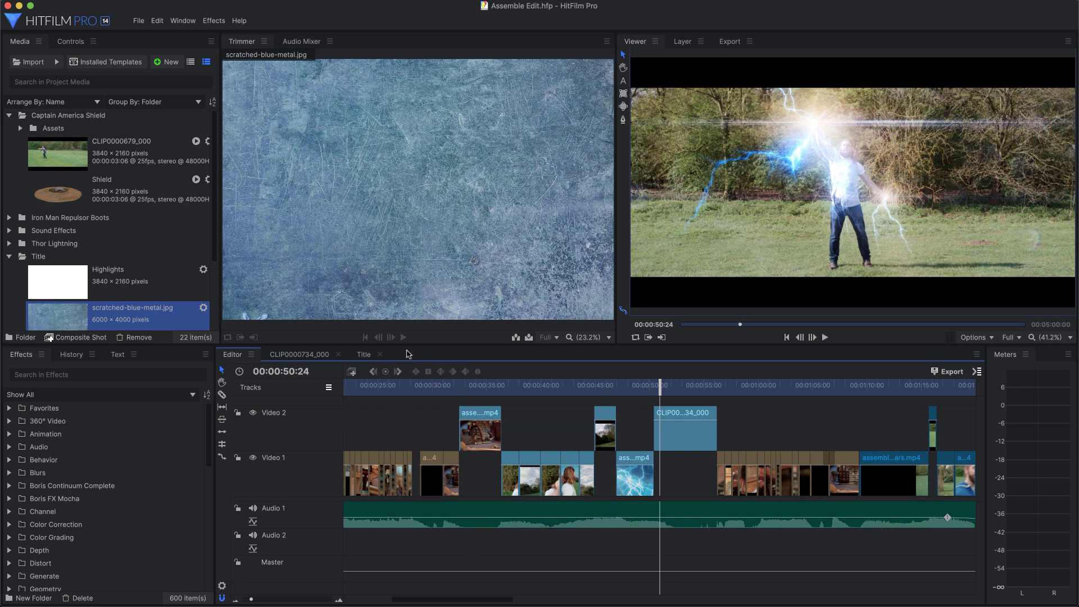
{"action": "left_click", "coordinate": [229, 123]}
View the Compositing workspace and its Controls panel, and return to the Editing workspace.
{"action": "left_click", "coordinate": [182, 21]}
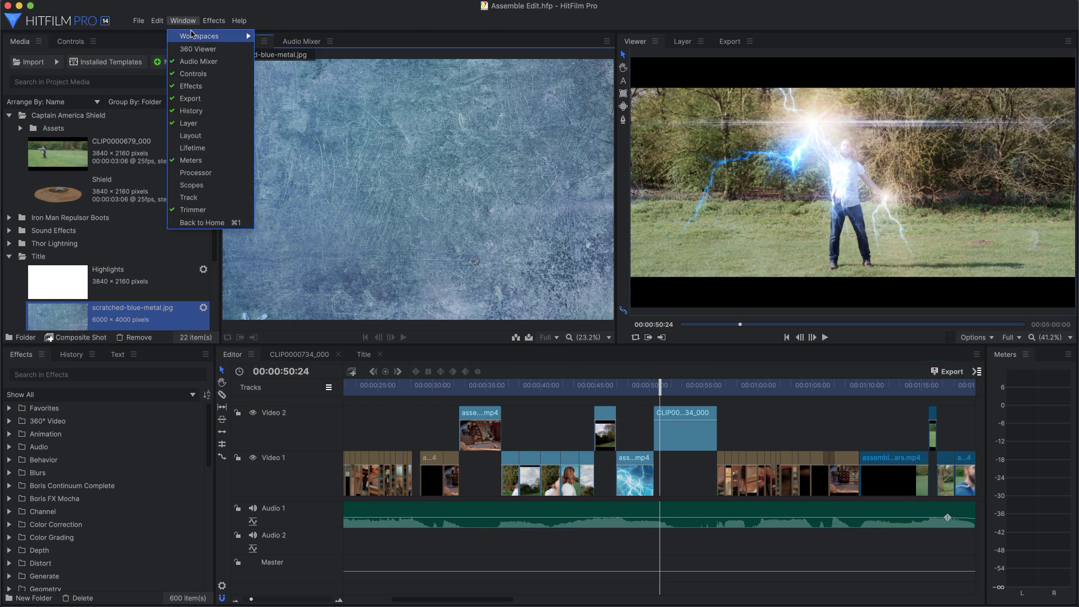
{"action": "mouse_move", "coordinate": [194, 35]}
{"action": "left_click", "coordinate": [299, 100]}
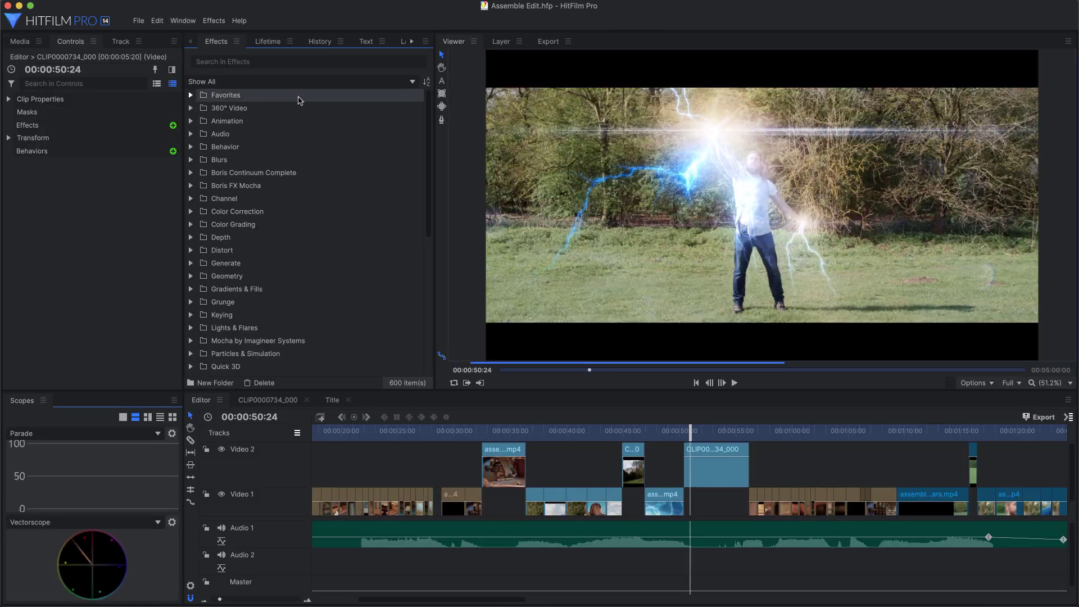
{"action": "left_click", "coordinate": [73, 44]}
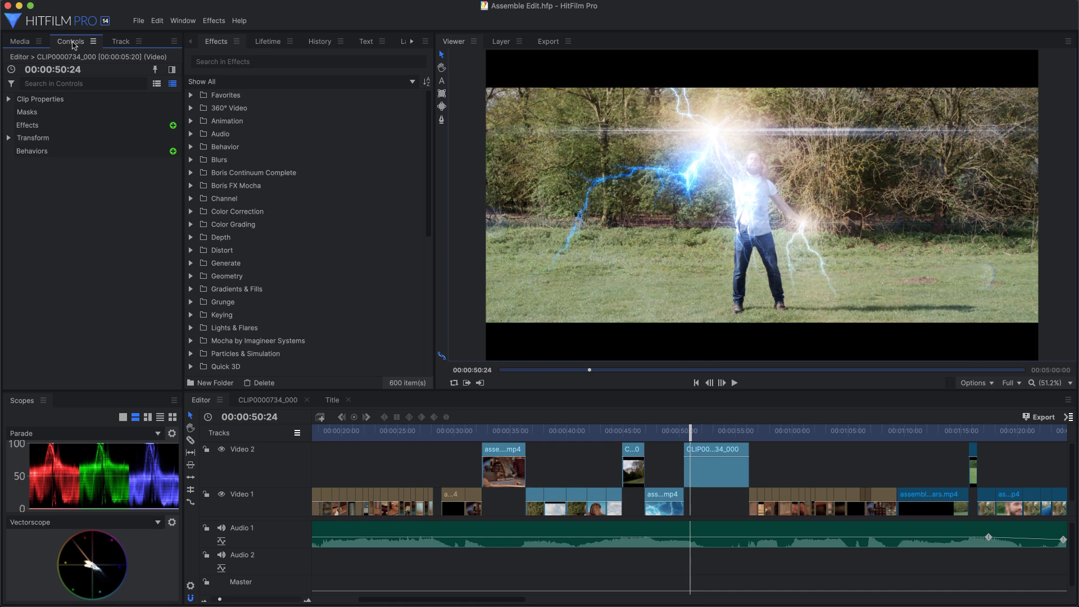
{"action": "left_click", "coordinate": [183, 20]}
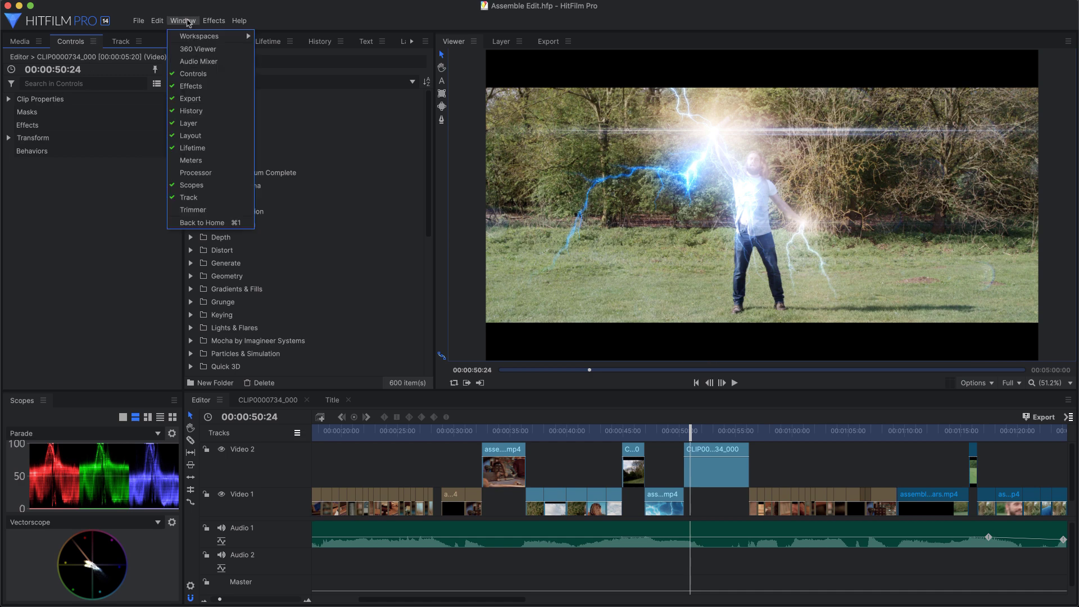
{"action": "mouse_move", "coordinate": [194, 38]}
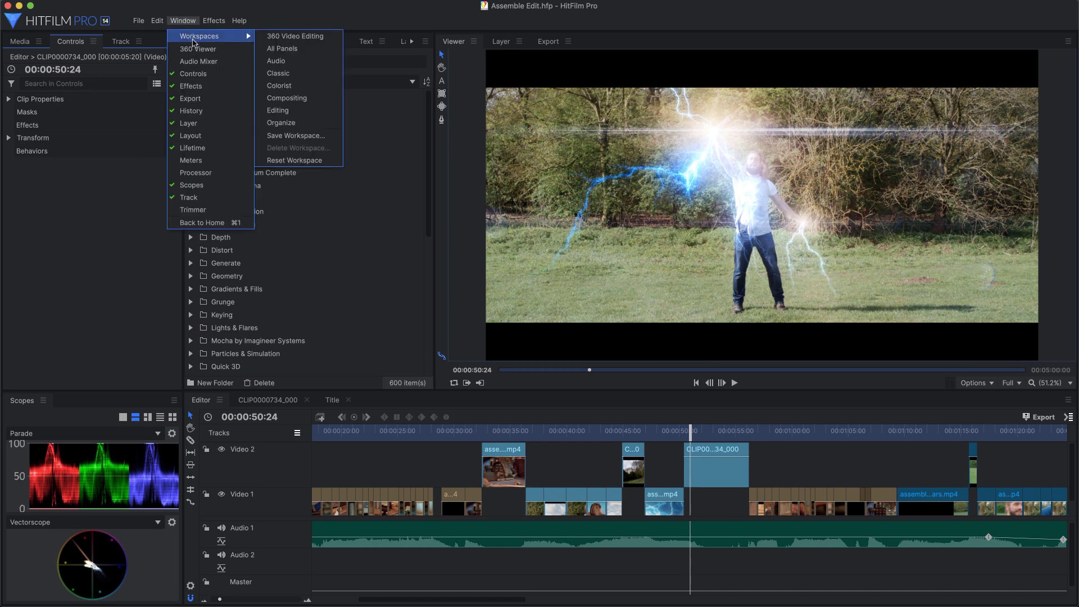
{"action": "left_click", "coordinate": [299, 116]}
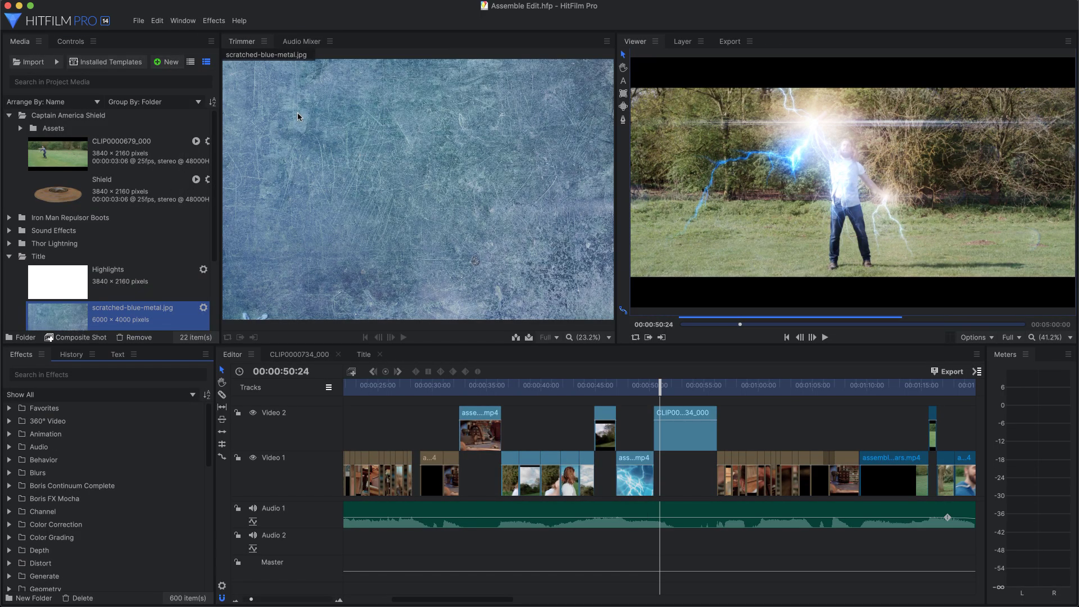
Dock the Text and Effects panels in the group with Media and Controls, and close the History panel.
{"action": "left_click_drag", "start_coordinate": [118, 353], "coordinate": [140, 47]}
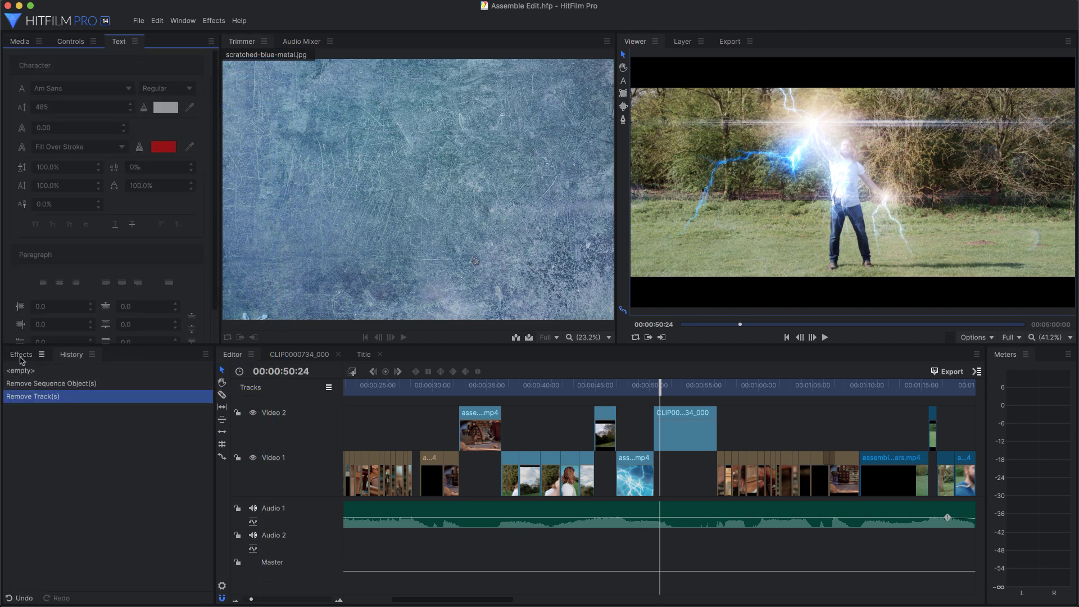
{"action": "left_click_drag", "start_coordinate": [21, 359], "coordinate": [127, 239]}
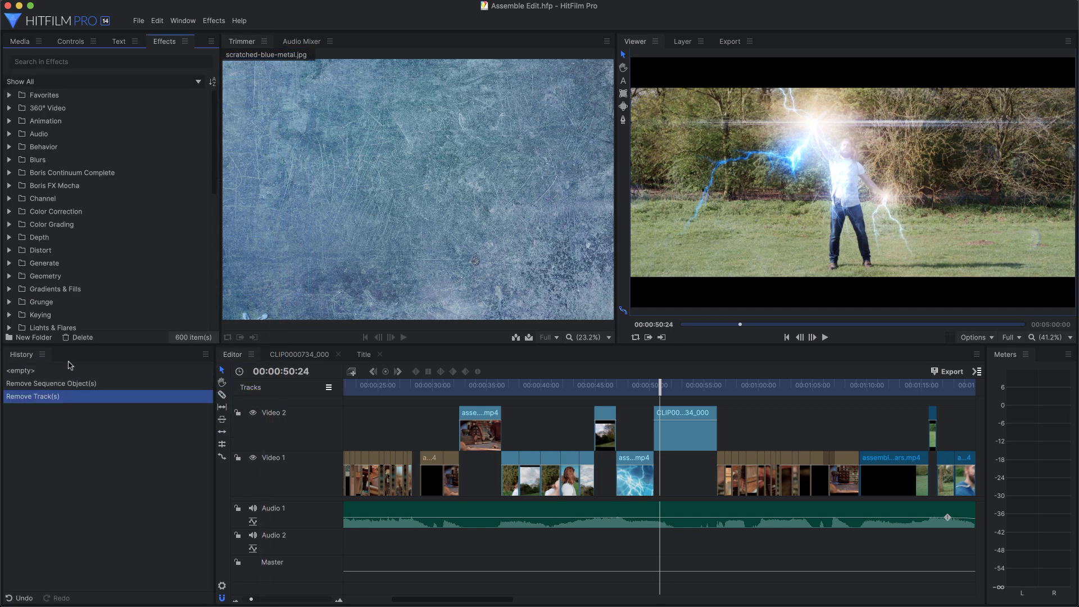
{"action": "left_click", "coordinate": [42, 354]}
{"action": "left_click", "coordinate": [56, 380]}
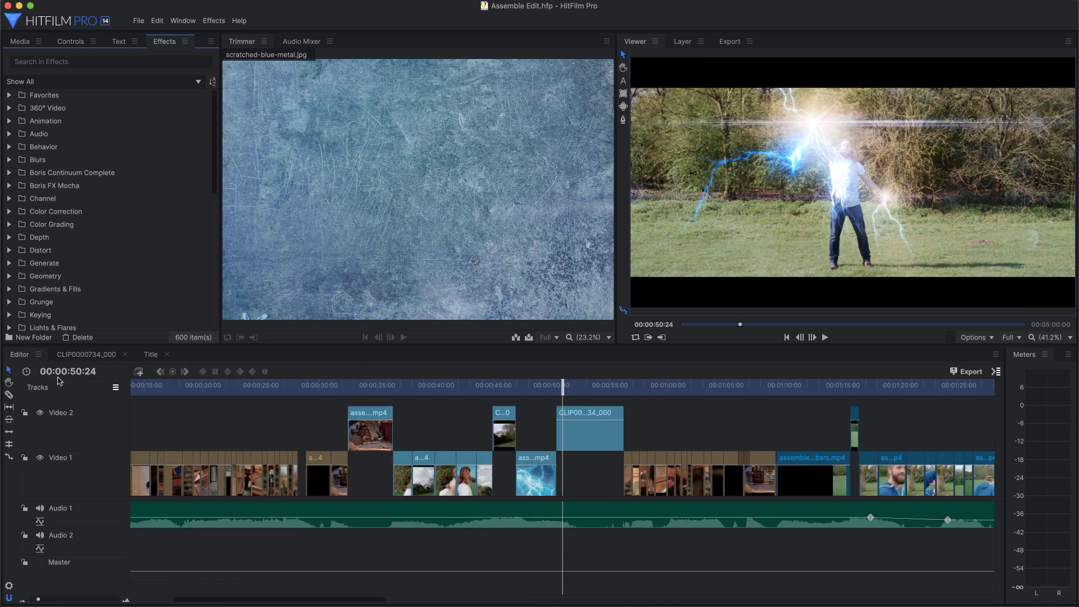
{"action": "left_click", "coordinate": [241, 298]}
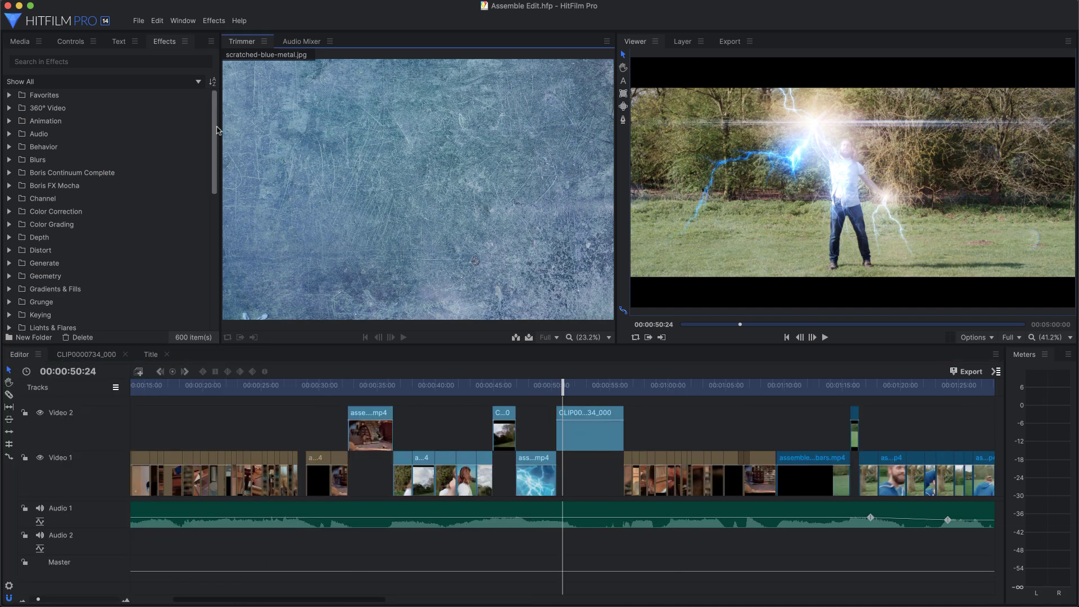
Save the current panel layout as a new workspace named MyEditing Workspace.
{"action": "left_click", "coordinate": [183, 21]}
{"action": "mouse_move", "coordinate": [197, 36]}
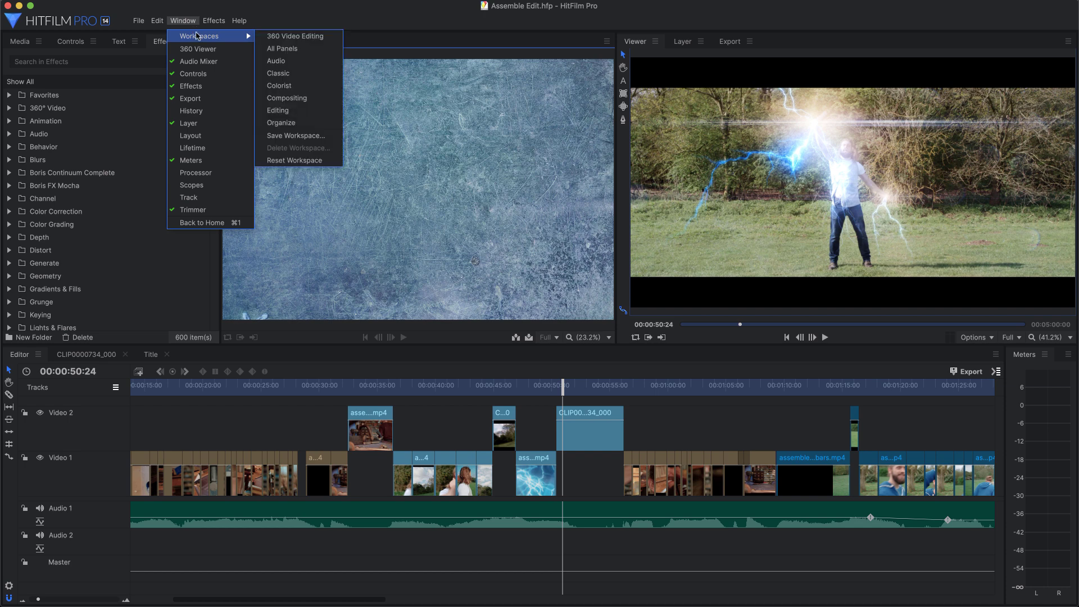
{"action": "left_click", "coordinate": [296, 136]}
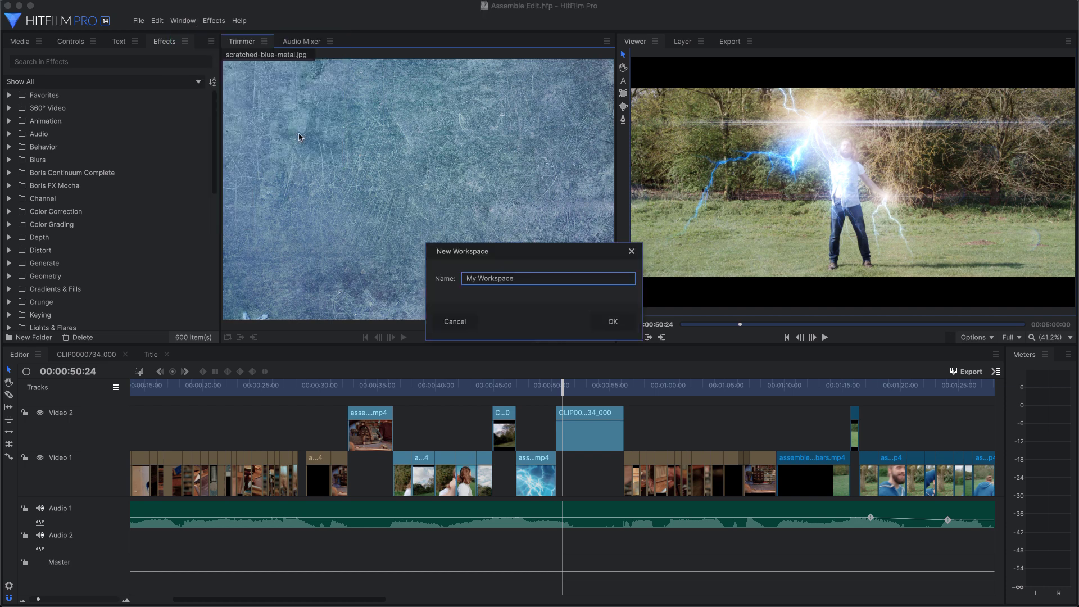
{"action": "left_click", "coordinate": [476, 279]}
{"action": "type", "text": "Editing"}
{"action": "left_click", "coordinate": [616, 322]}
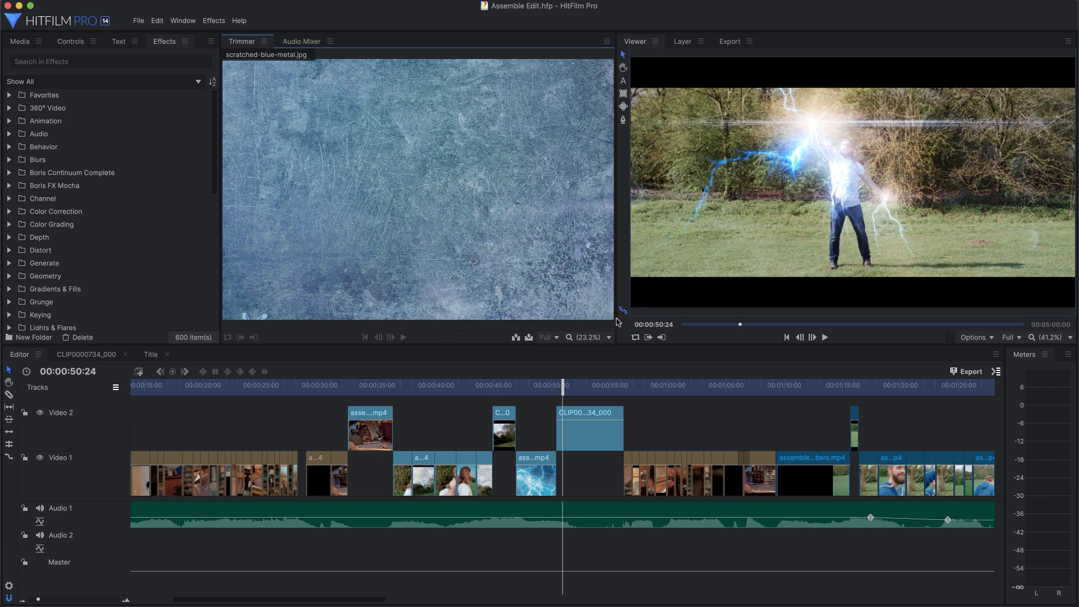
Delete the saved workspace MyEditing Workspace.
{"action": "left_click", "coordinate": [176, 24]}
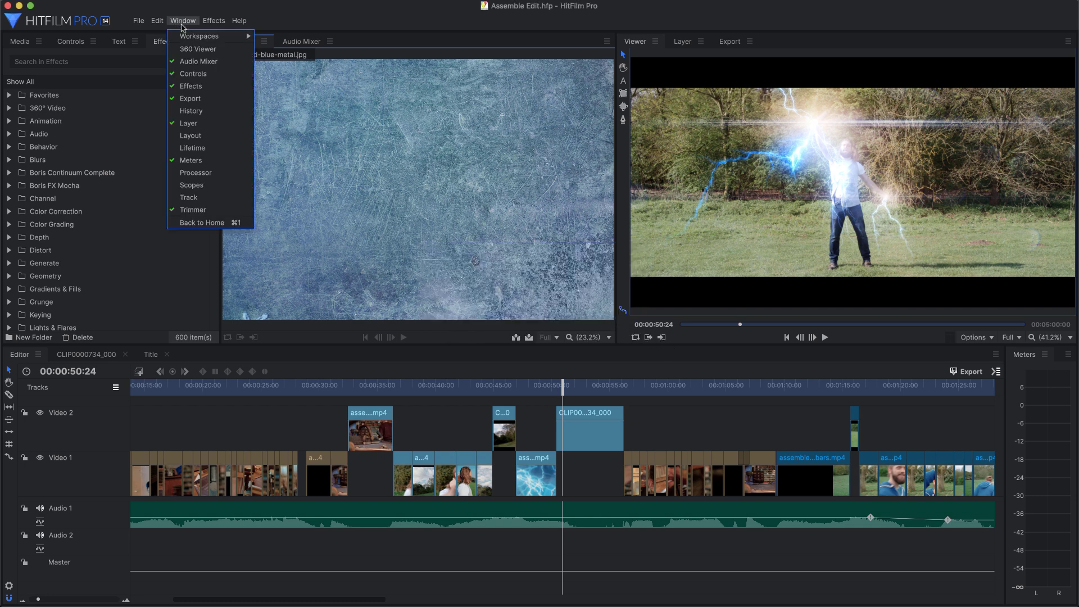
{"action": "mouse_move", "coordinate": [191, 36]}
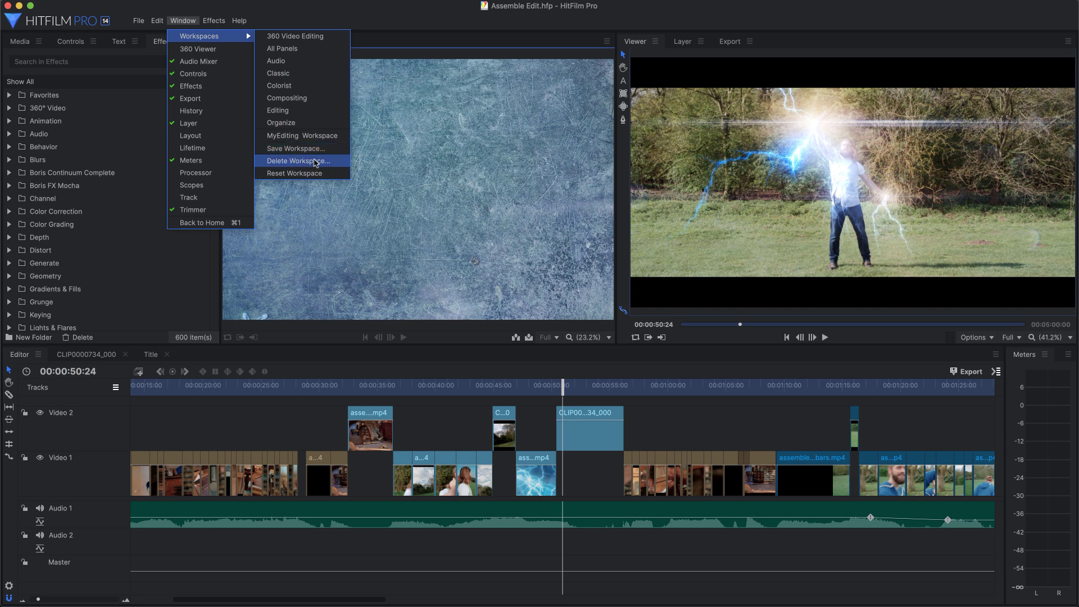
{"action": "left_click", "coordinate": [316, 162]}
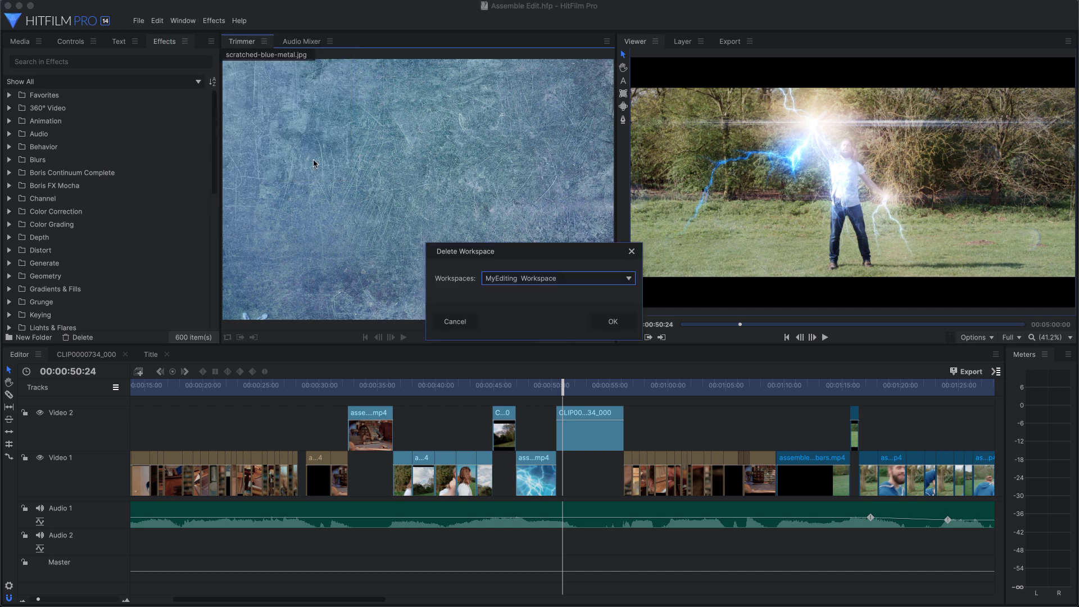
{"action": "left_click", "coordinate": [599, 278]}
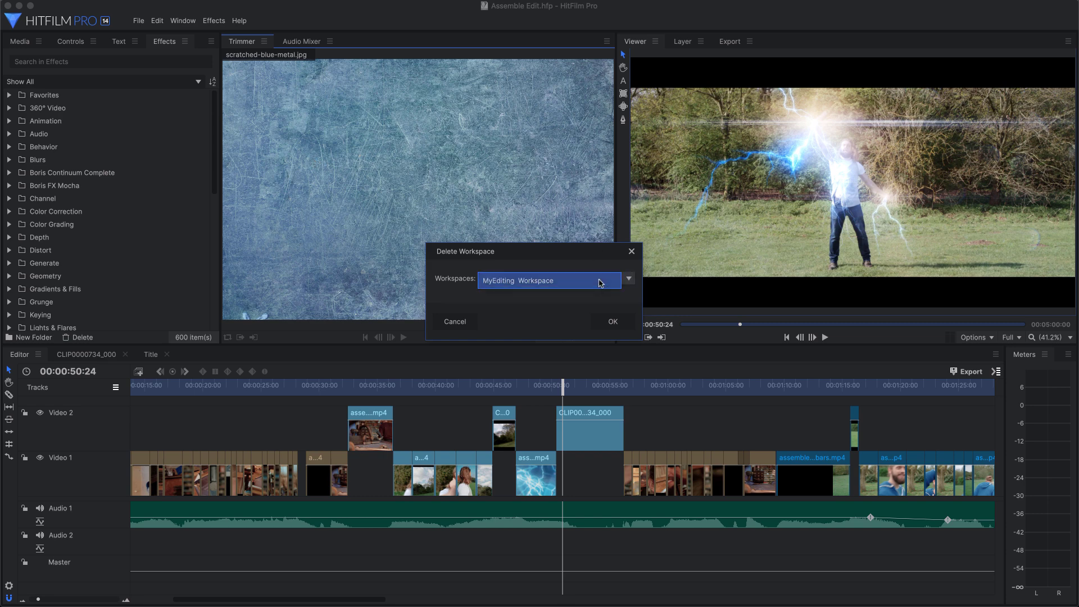
{"action": "left_click", "coordinate": [596, 279]}
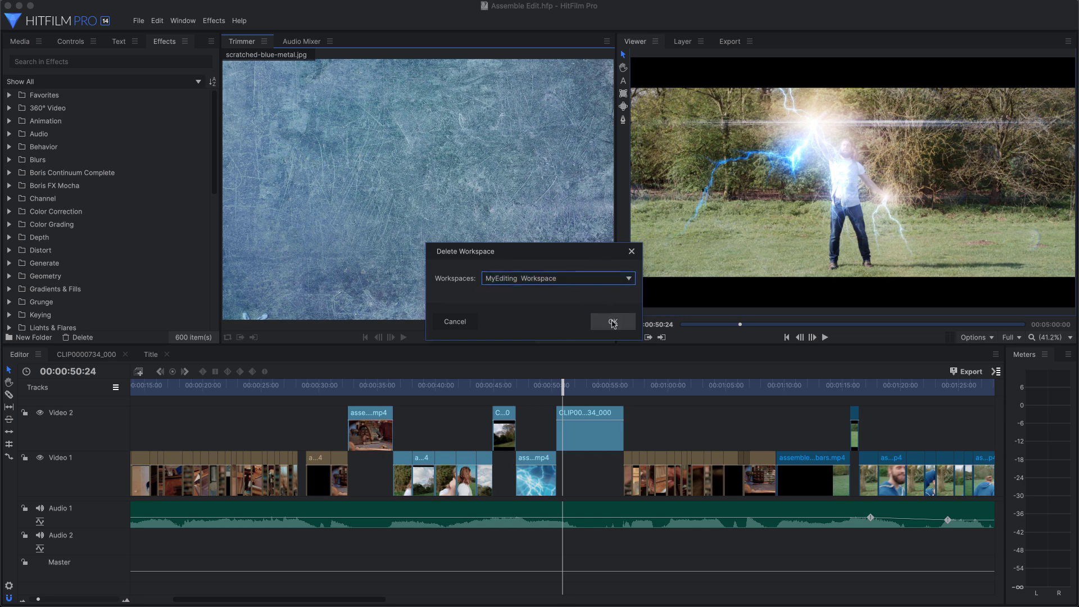
{"action": "left_click", "coordinate": [613, 323]}
{"action": "left_click", "coordinate": [589, 305]}
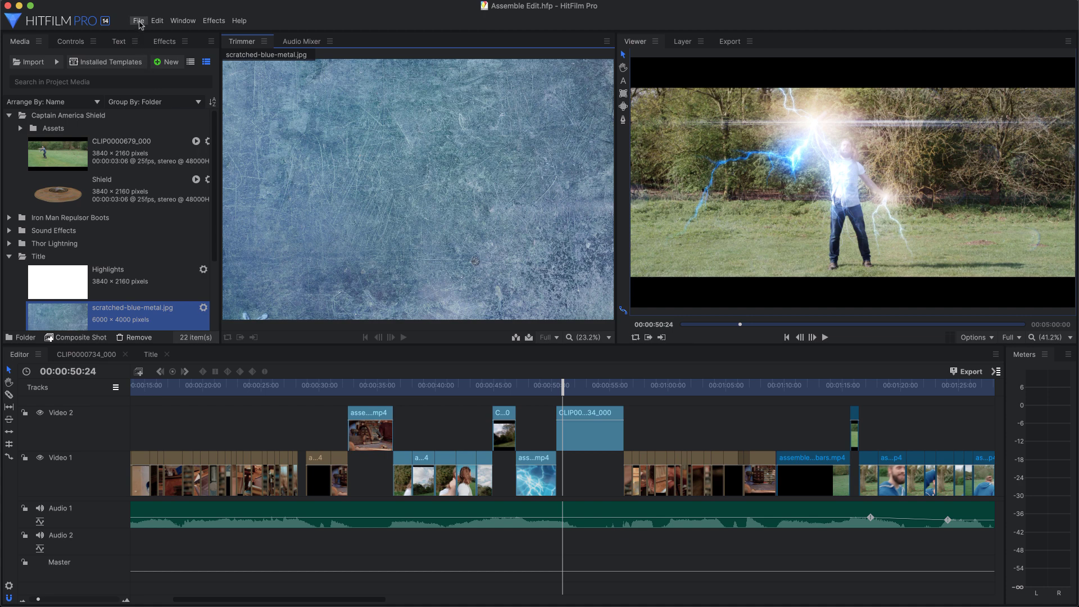
Switch Show Quick Actions in Menubar on and off again in the Interface options, and accept the options.
{"action": "left_click", "coordinate": [138, 21]}
{"action": "left_click", "coordinate": [164, 124]}
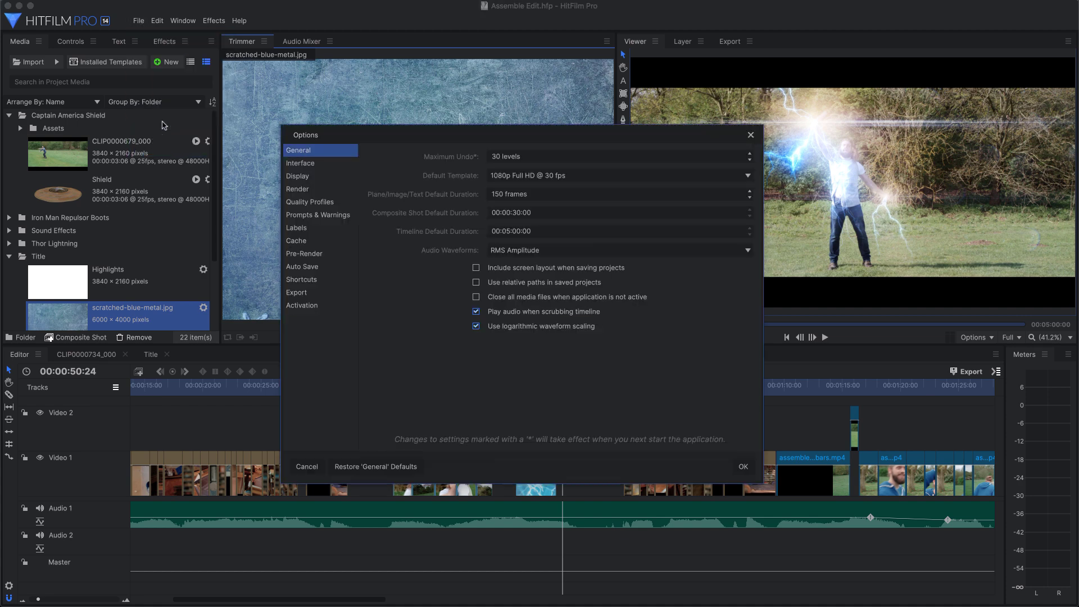
{"action": "left_click", "coordinate": [312, 165]}
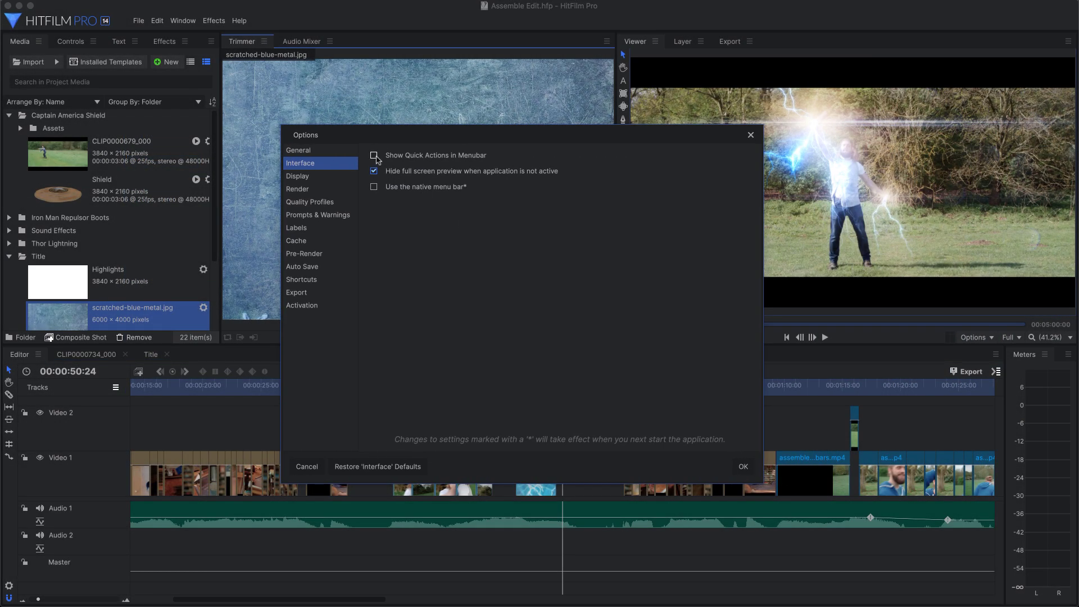
{"action": "left_click", "coordinate": [374, 156]}
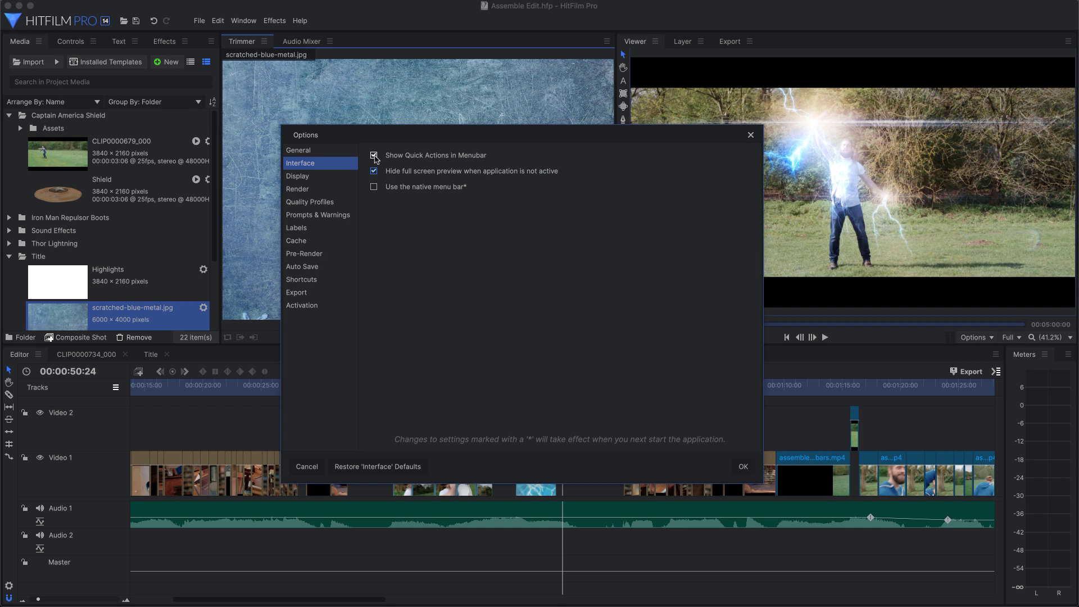
{"action": "left_click", "coordinate": [375, 157]}
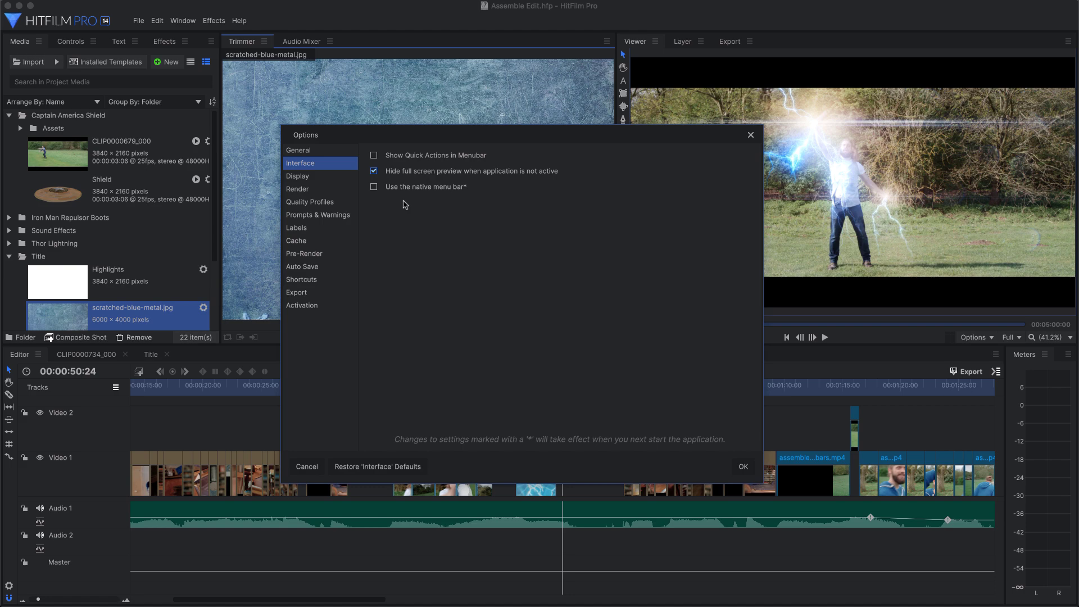
{"action": "left_click", "coordinate": [744, 468]}
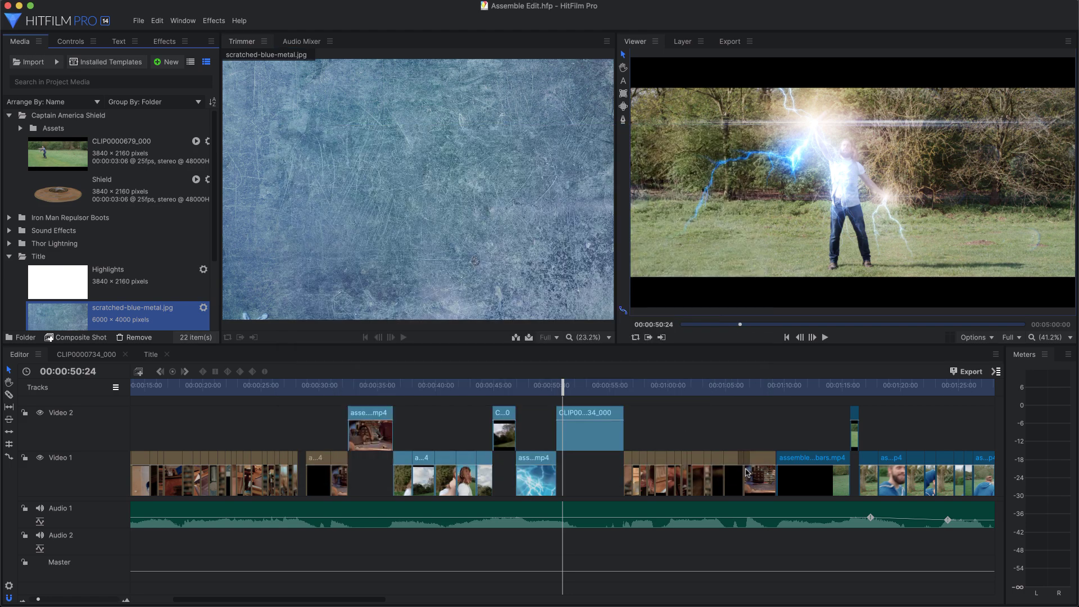